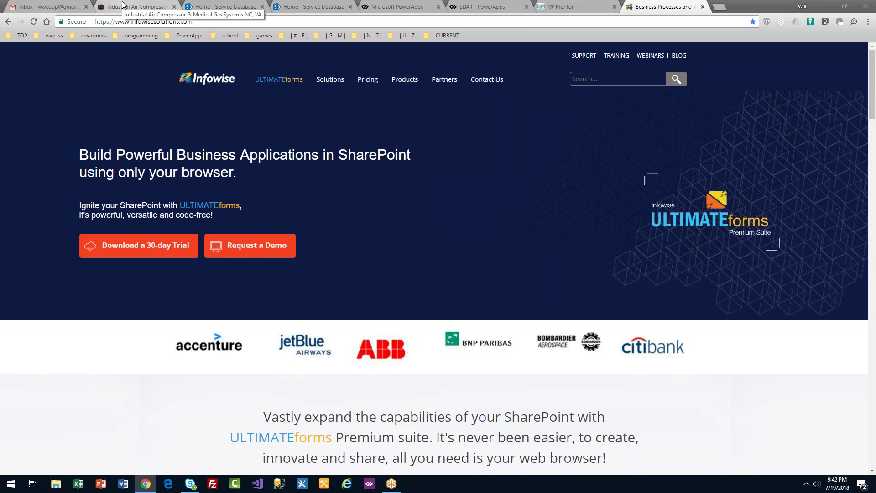
Step: View the Lewis Systems website, then the SharePoint Service Database home page's Customers, Locations and Work Orders links
click(122, 5)
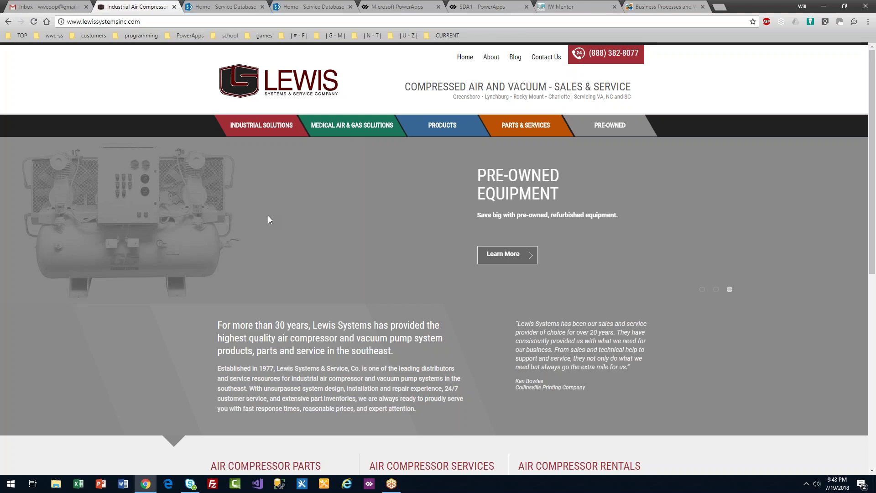
click(231, 6)
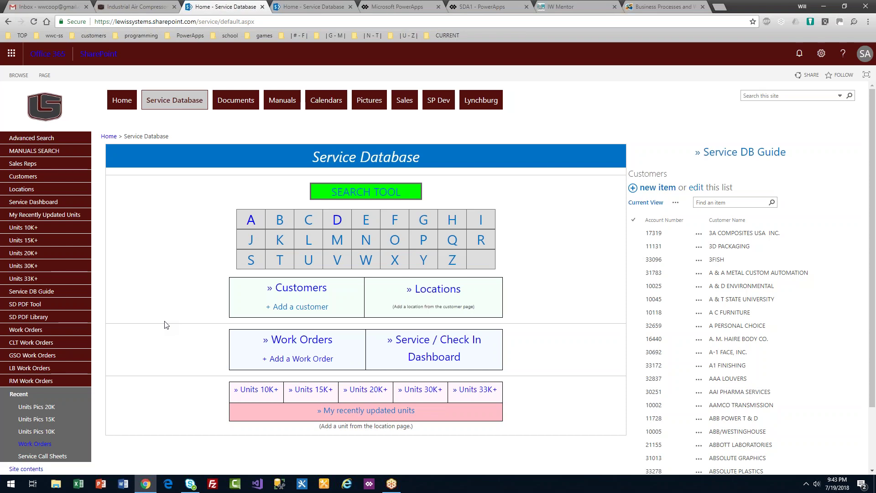
drag(329, 289, 266, 290)
drag(479, 292, 406, 289)
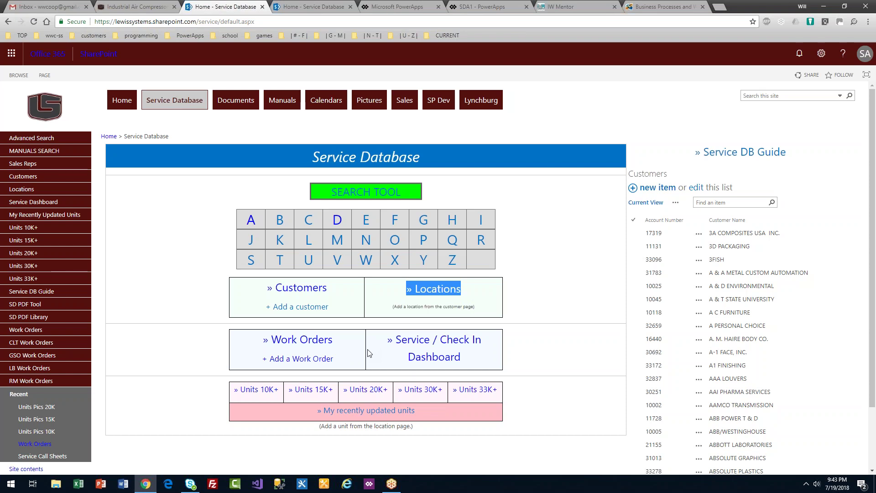
drag(347, 348, 263, 340)
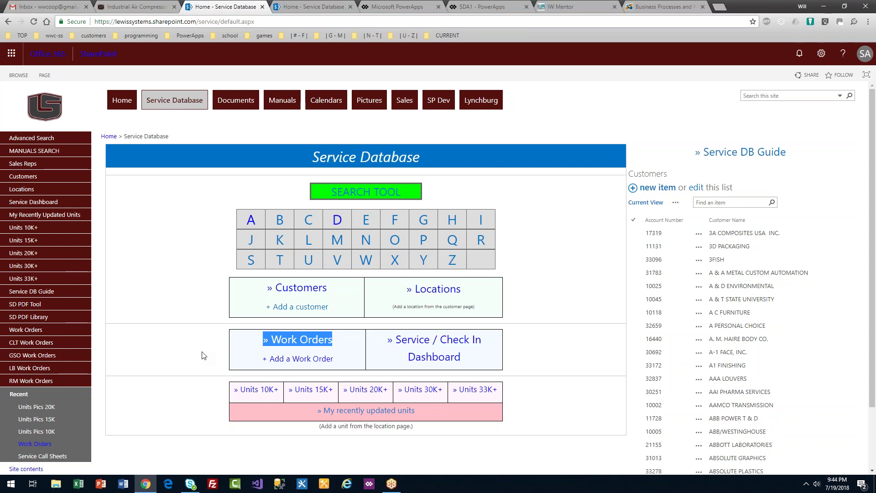
Step: Open the WWC Software Solutions work order for editing and review its Work Description, Parts, Hours, Sign Off and Invoice sections
click(285, 340)
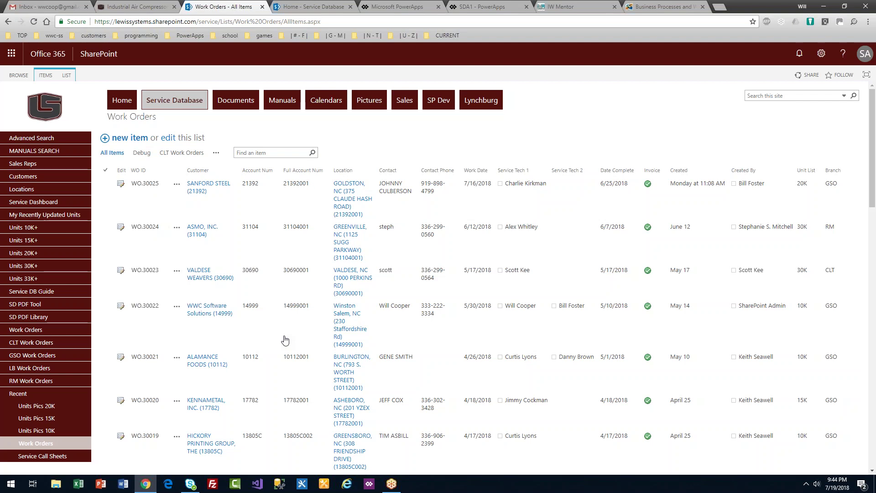
click(120, 311)
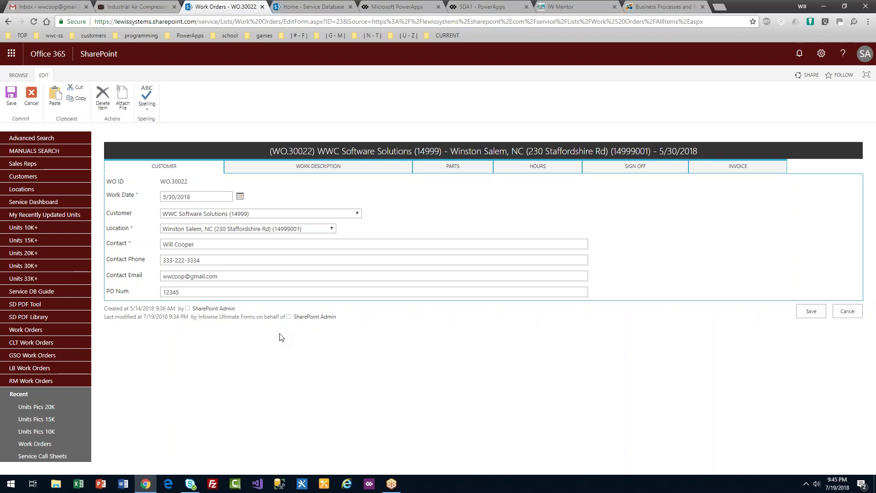
click(281, 172)
click(433, 167)
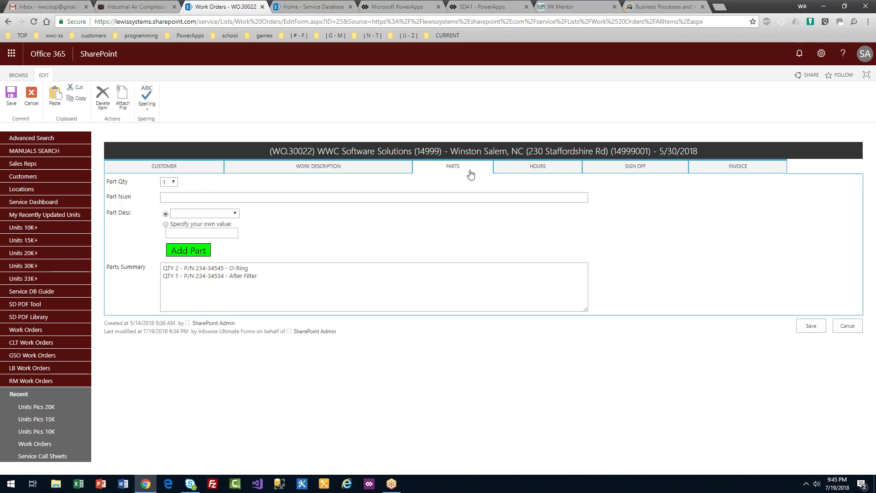
click(520, 170)
click(609, 169)
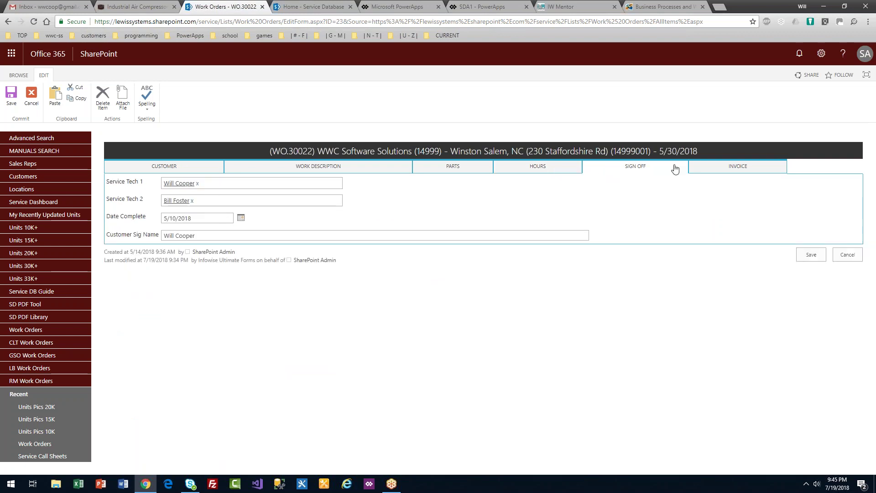
click(721, 178)
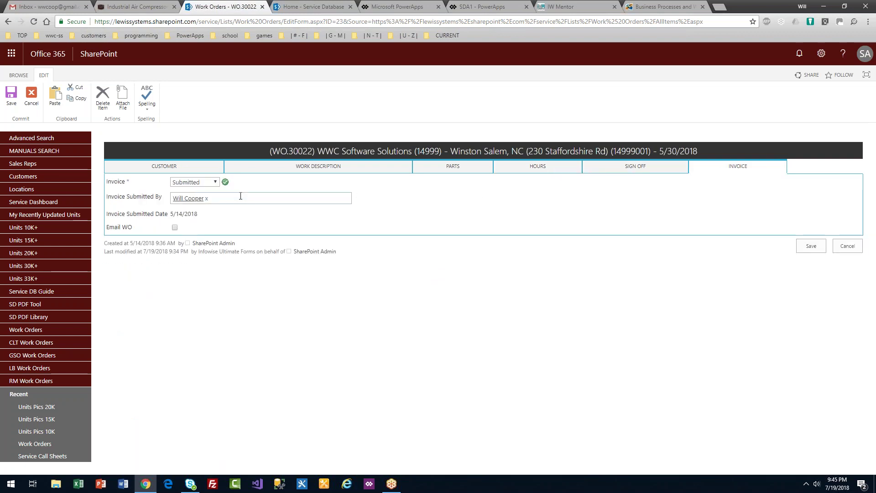
Step: Review the work order's Customer, Work Description and Parts sections again, and leave the form without saving
click(197, 171)
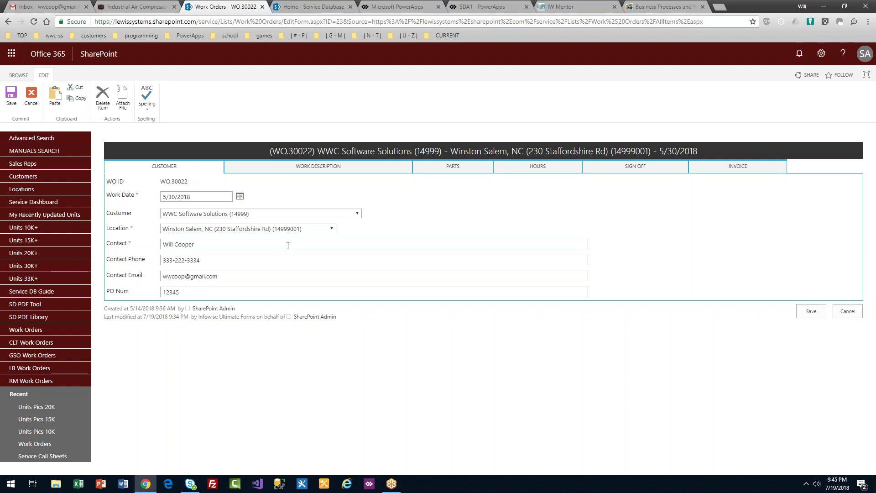
click(373, 172)
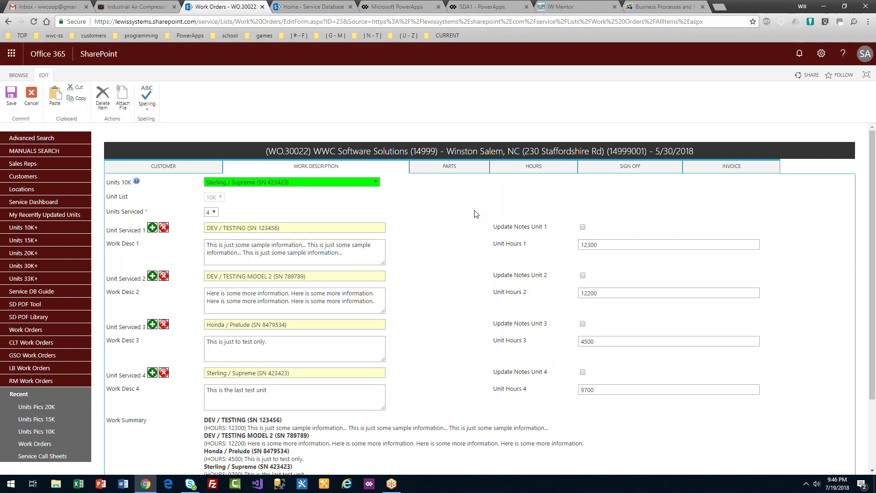
click(485, 172)
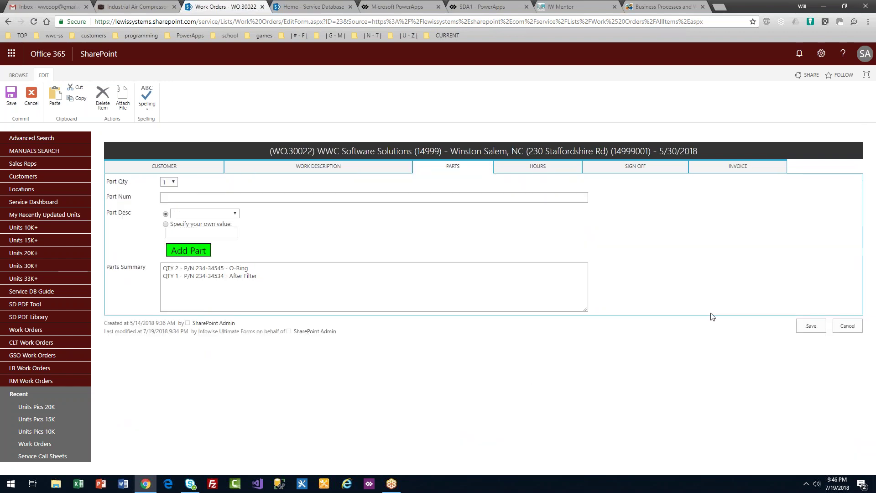
click(842, 327)
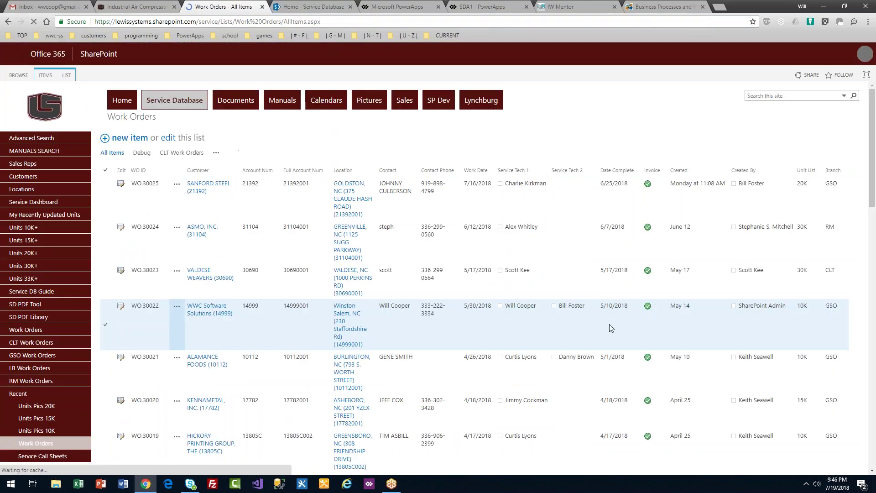
Step: Open the Infowise Ultimate Forms design for the Work Orders list and go to its tabs and tab permissions configuration
click(67, 77)
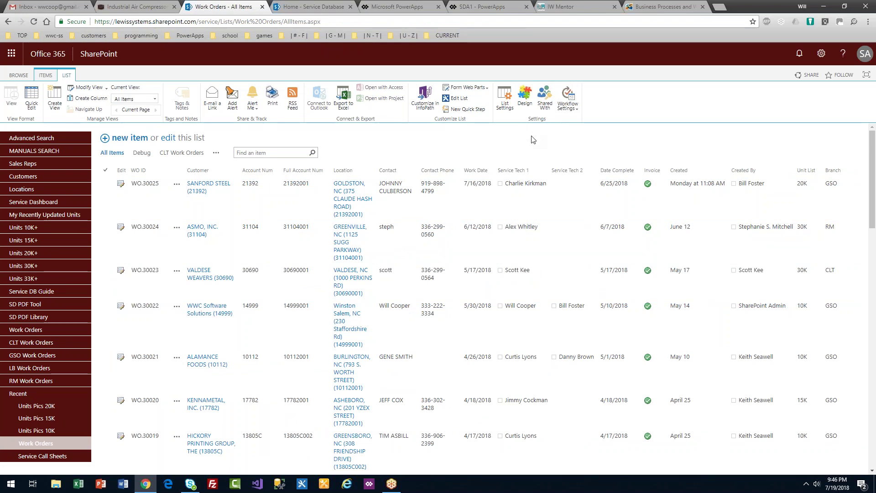
click(525, 105)
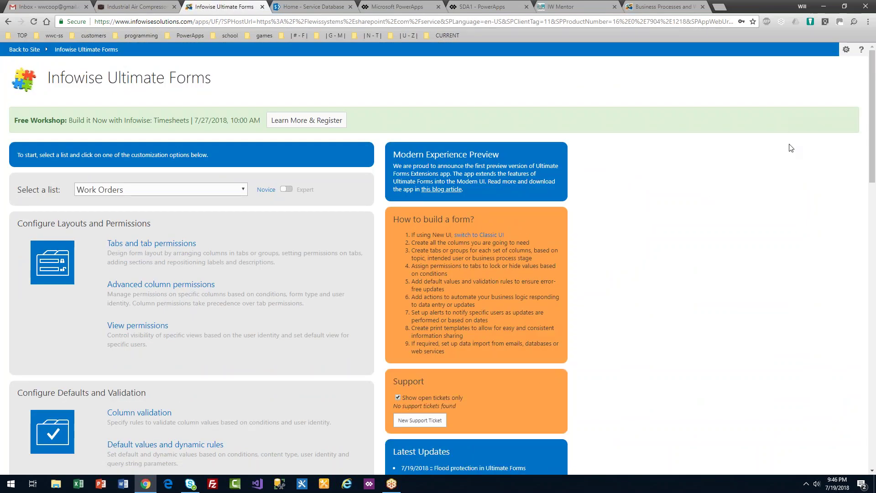
drag(872, 134, 872, 153)
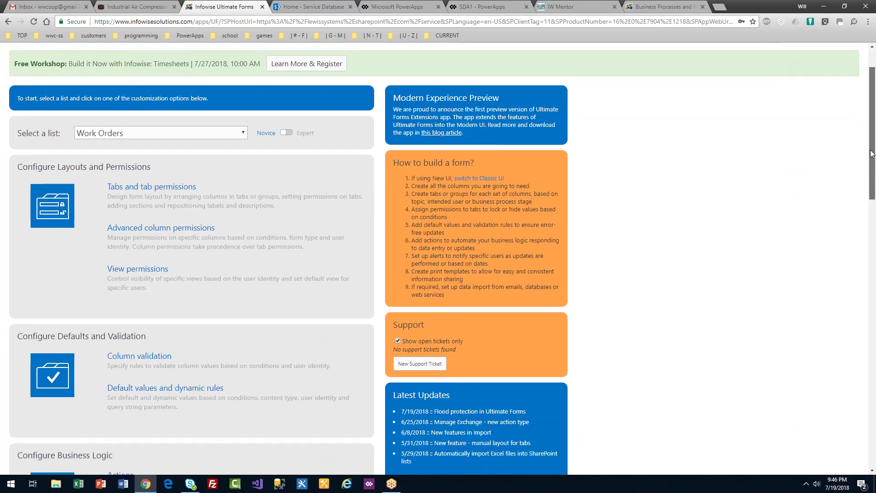
click(162, 188)
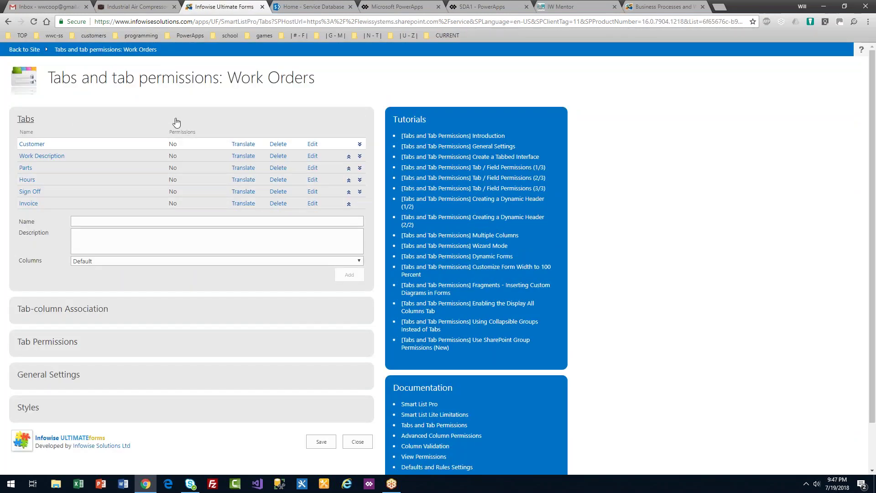
Step: Examine the tab names defined for the Work Orders form and expand the tab-column association settings
click(91, 223)
drag(40, 226, 19, 222)
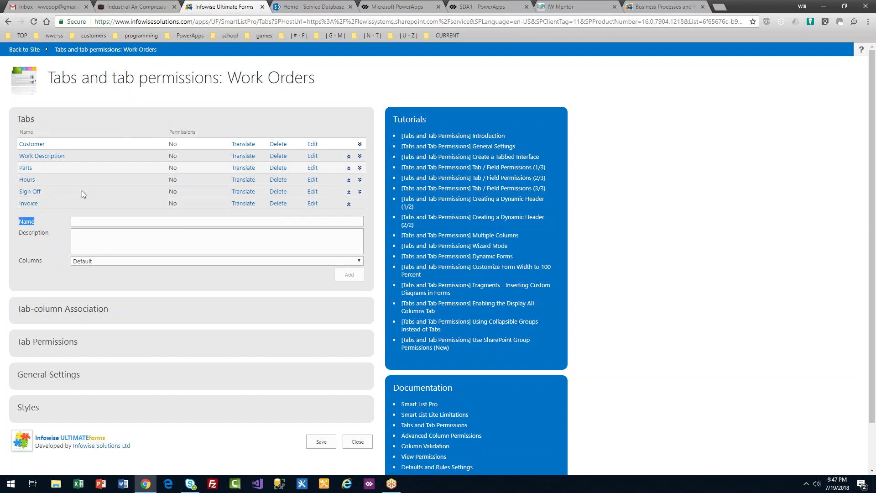
click(65, 207)
drag(51, 201, 27, 137)
drag(70, 309, 74, 310)
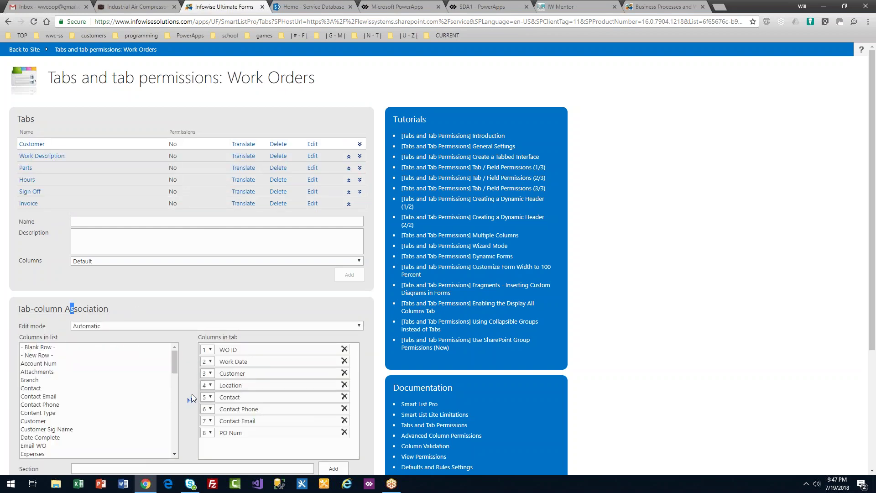
Step: Try reordering the Customer tab's columns so that PO Num is fourth and Location is fifth
click(211, 433)
click(205, 399)
click(210, 386)
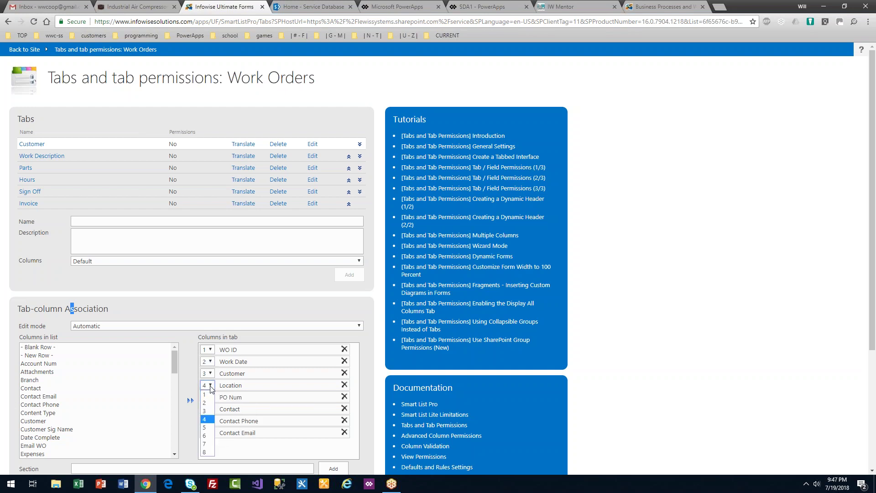
click(205, 427)
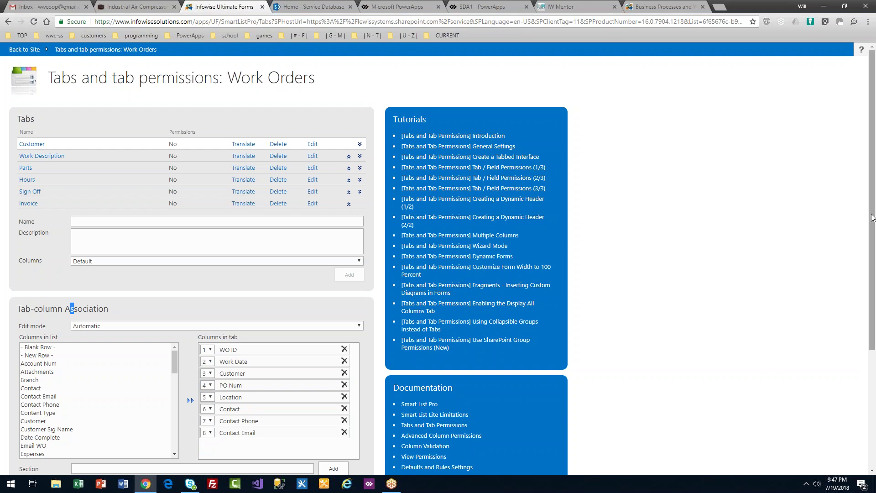
Step: Review the form's general settings, including the title template and theme choices, and close the configuration without saving
scroll(873, 202, down, 4)
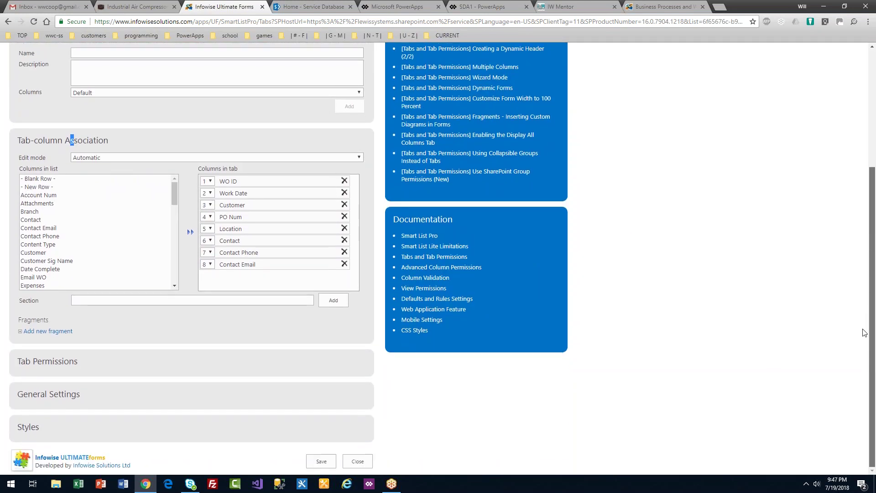
click(66, 395)
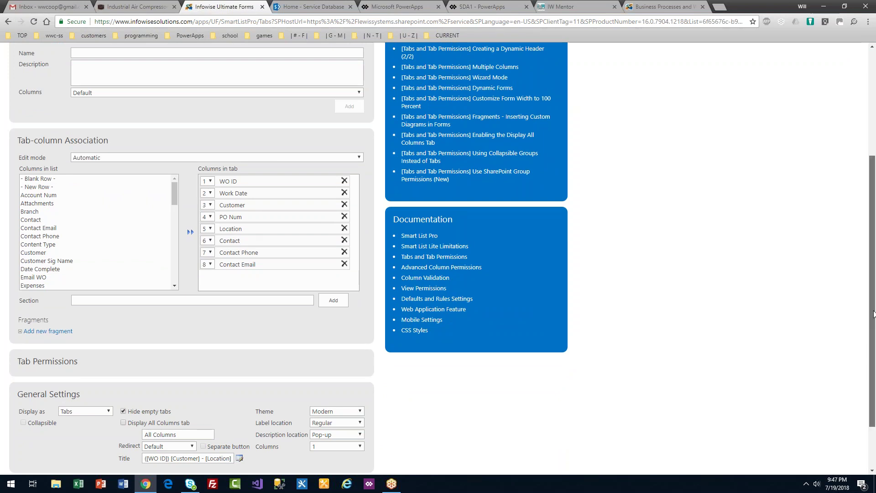
scroll(873, 381, down, 2)
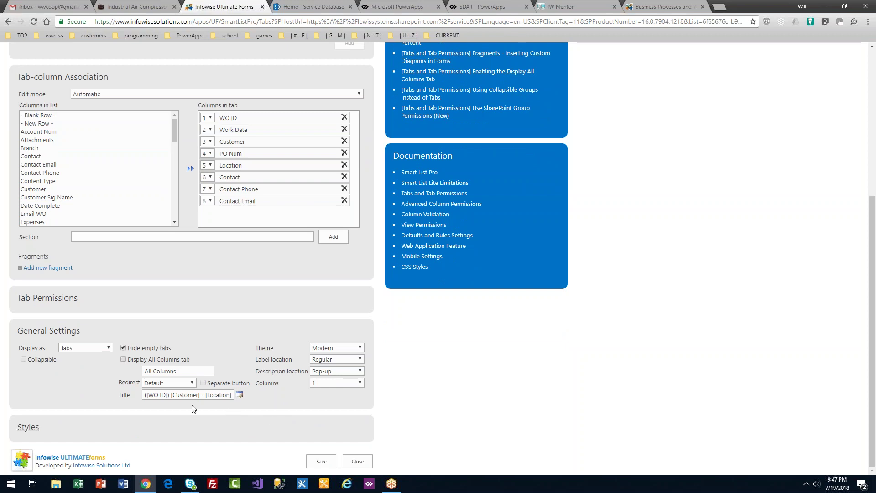
drag(145, 395, 270, 403)
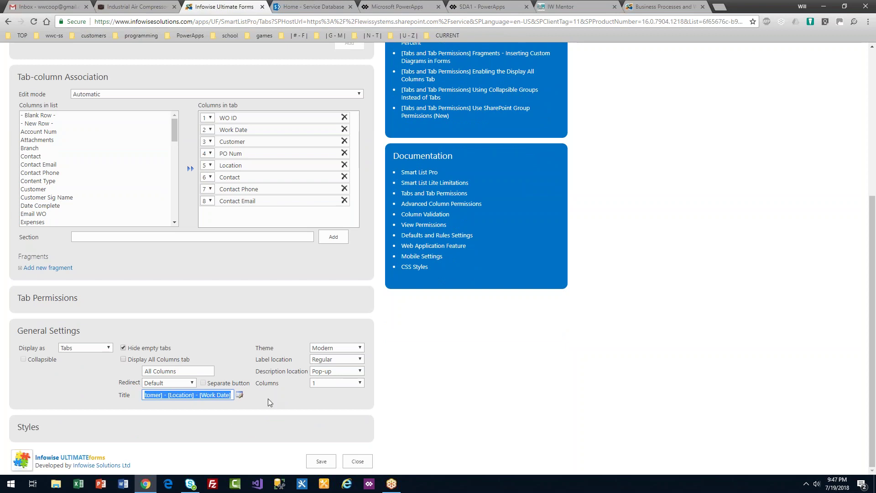
key(Home)
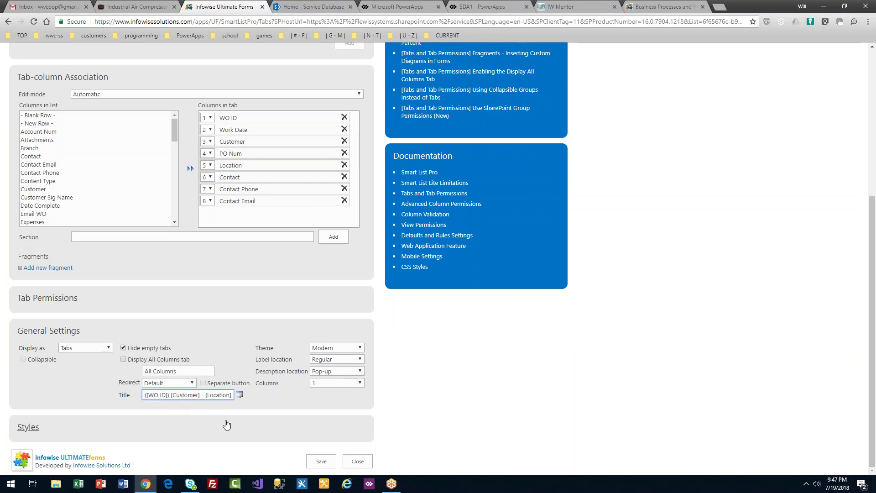
click(361, 349)
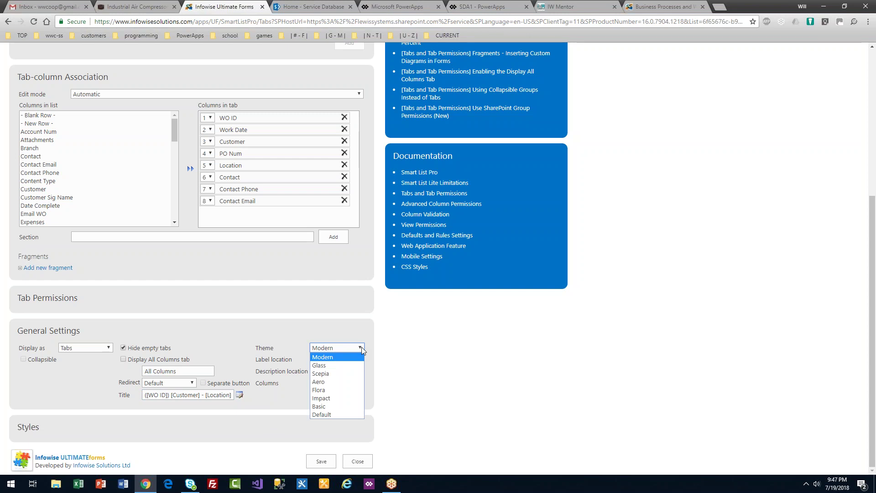
click(398, 352)
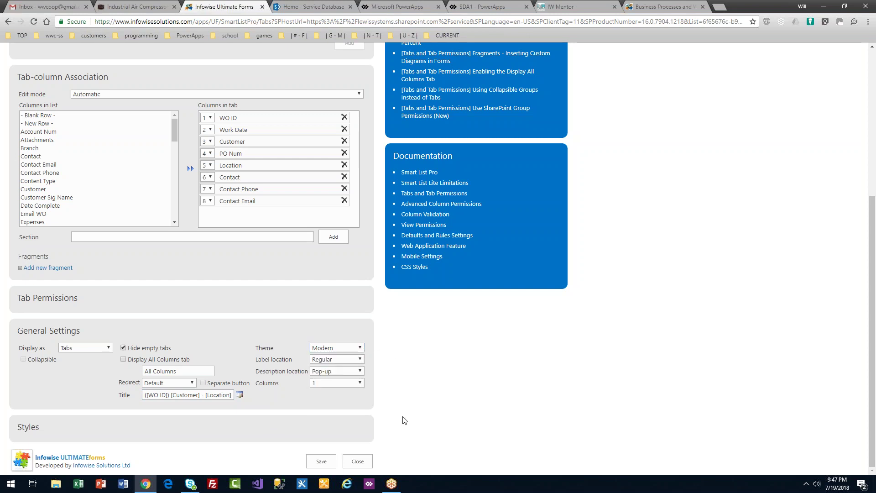
click(358, 462)
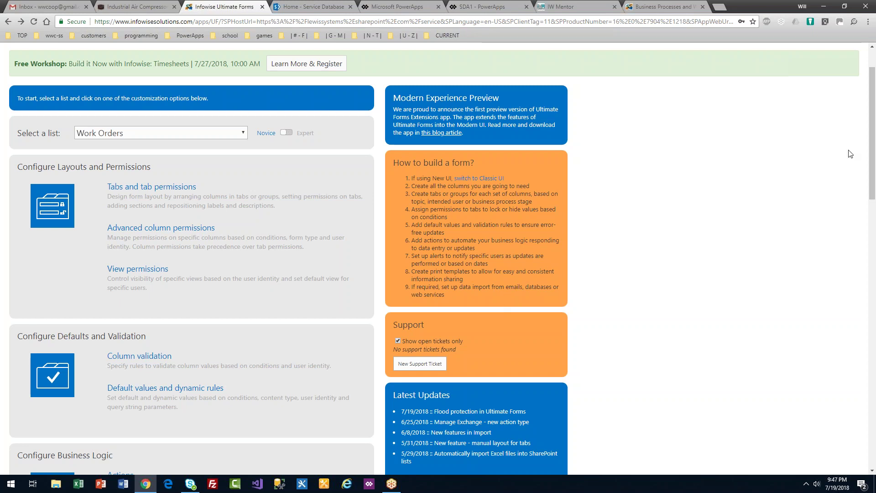
Step: Open the Actions configuration for Work Orders and review actions 11-20 and the available action types
drag(872, 141, 871, 186)
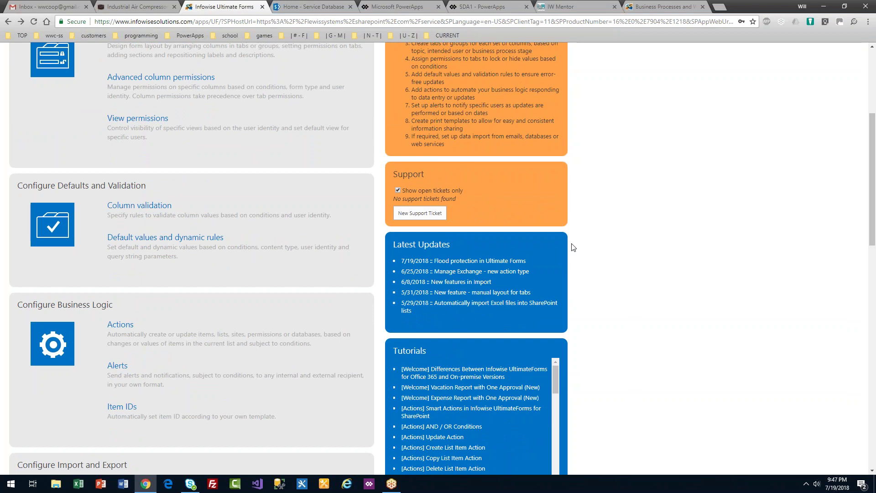
click(122, 325)
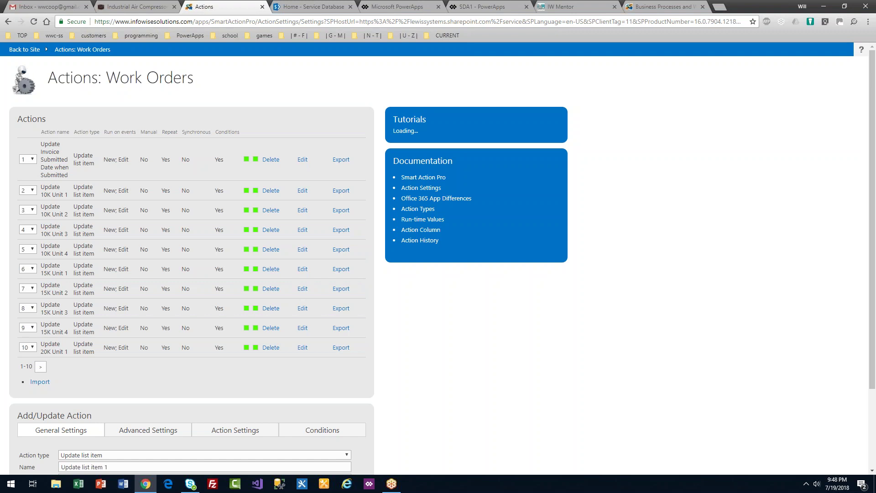
click(41, 367)
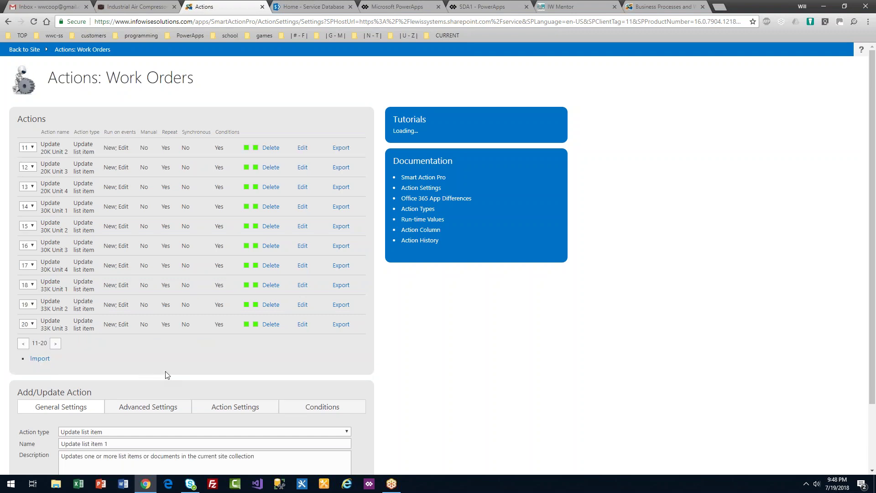
click(176, 433)
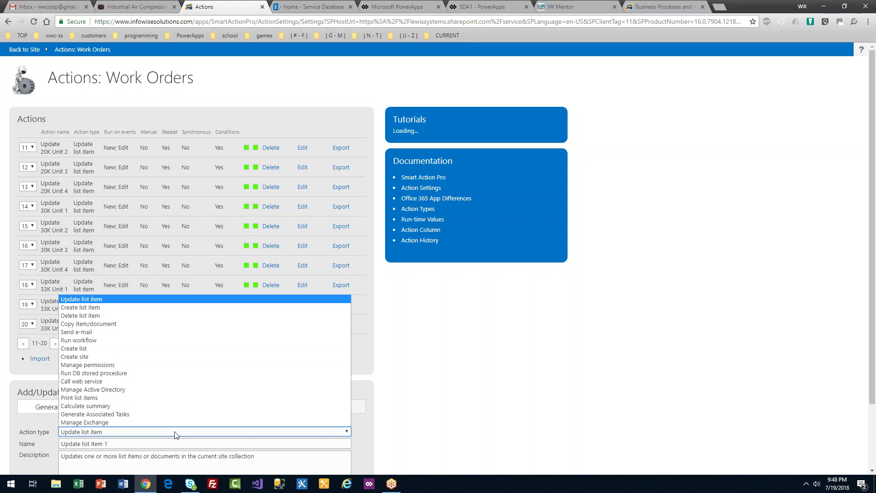
key(Escape)
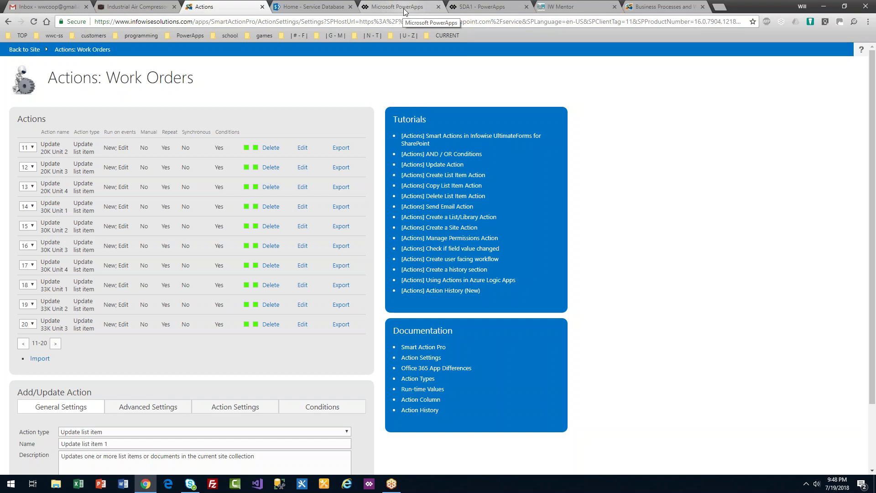
Step: Switch to the SDA1 app in PowerApps and look over its home screen, with a brief look at the IW Mentor training site
click(482, 11)
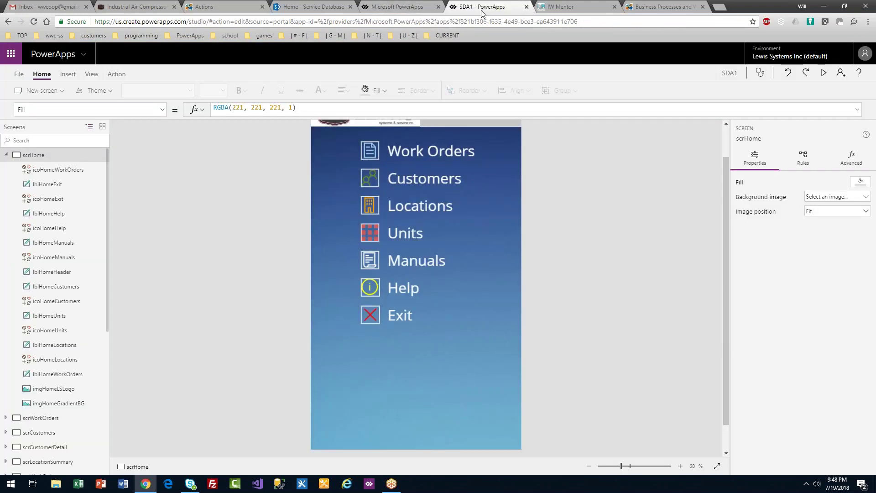
scroll(727, 188, up, 2)
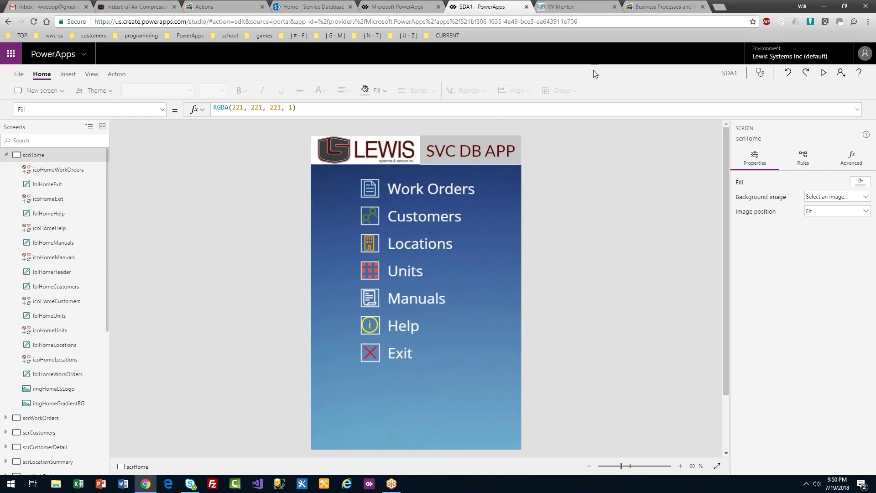
click(580, 8)
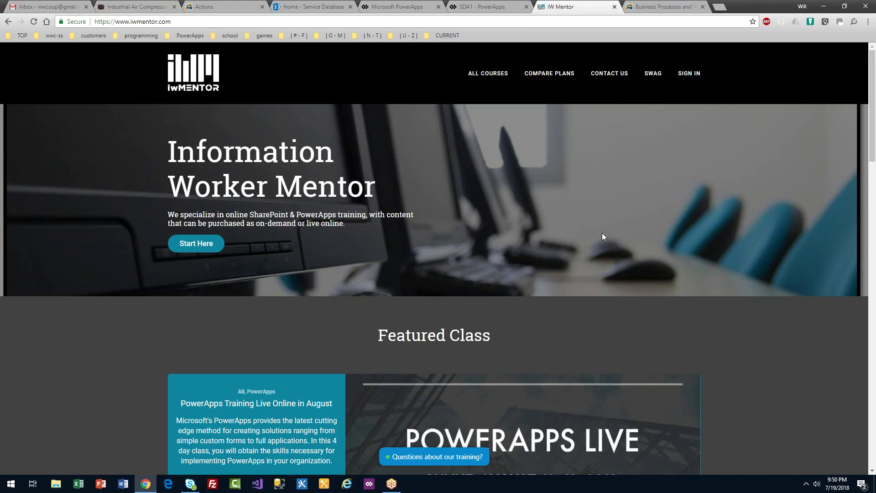
click(491, 7)
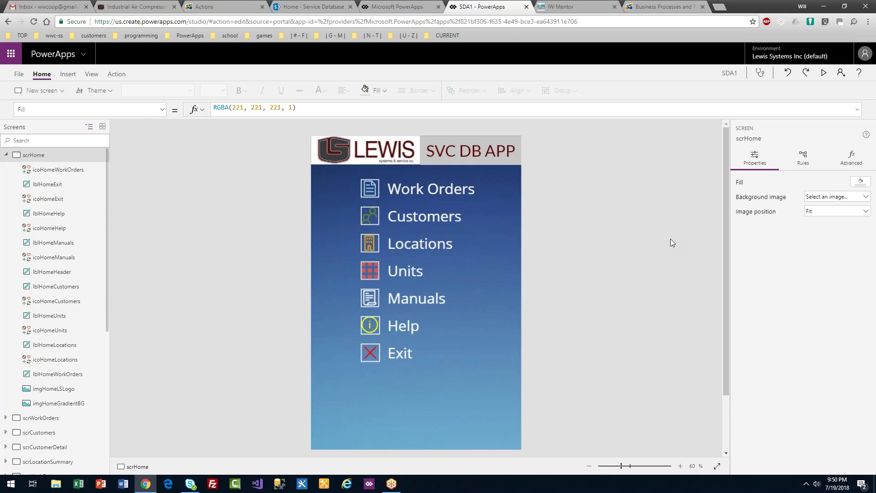
Step: Preview the SDA1 app and search its Customers screen for "WWC"
click(824, 73)
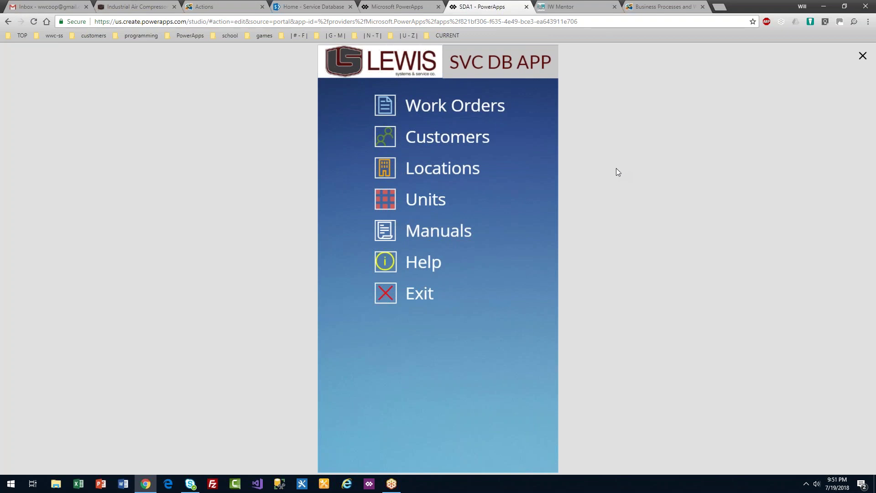
click(391, 143)
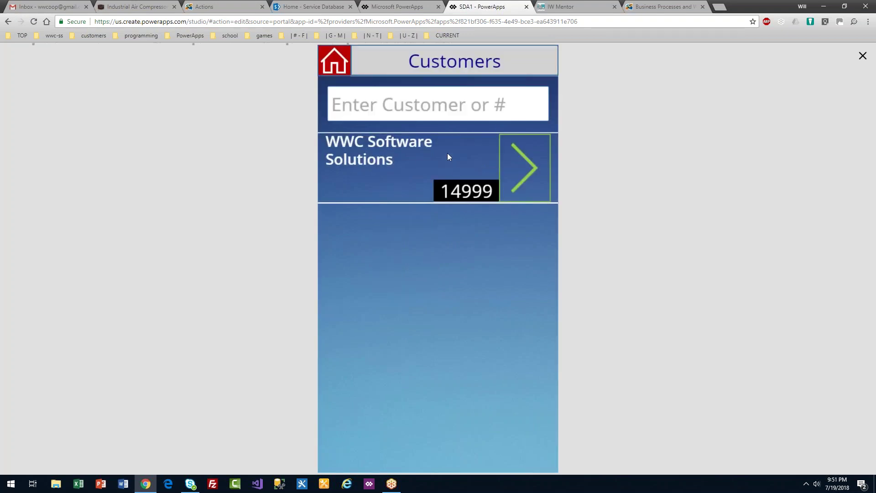
click(392, 112)
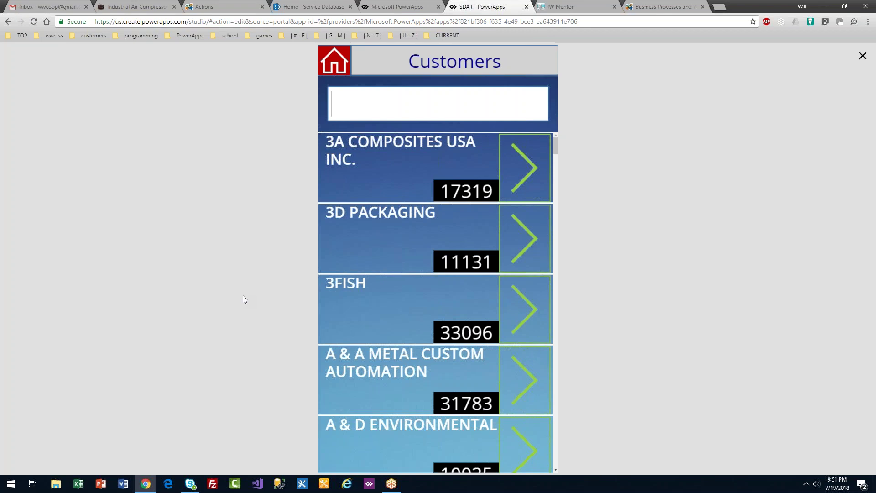
text(WW)
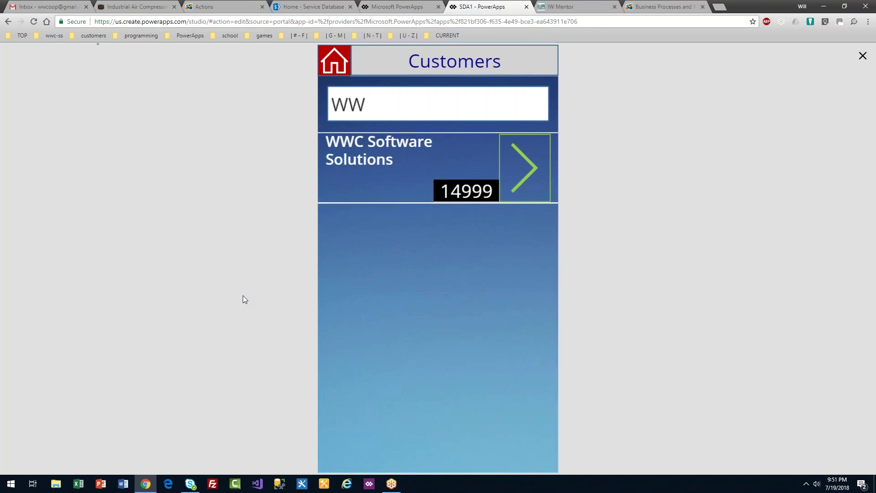
text(C)
Step: Clear the customer search and find WWC Software Solutions by the first four digits of its account number
key(BackSpace)
key(BackSpace)
key(BackSpace)
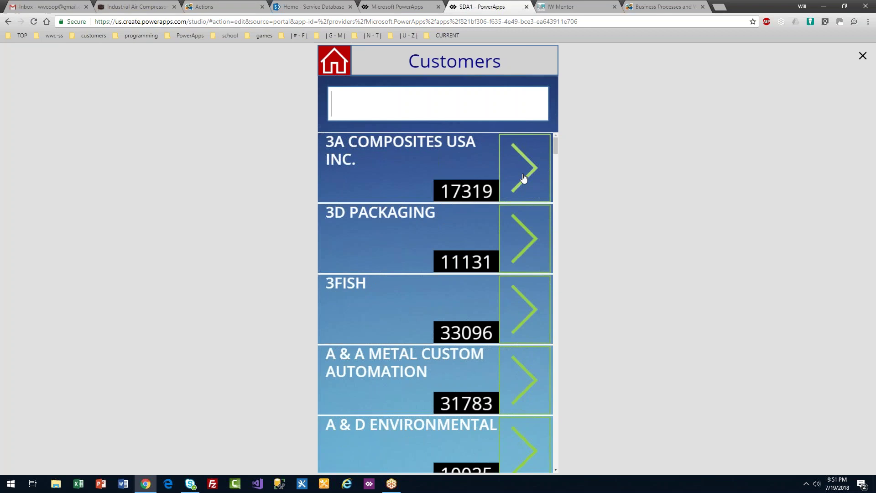
text(149)
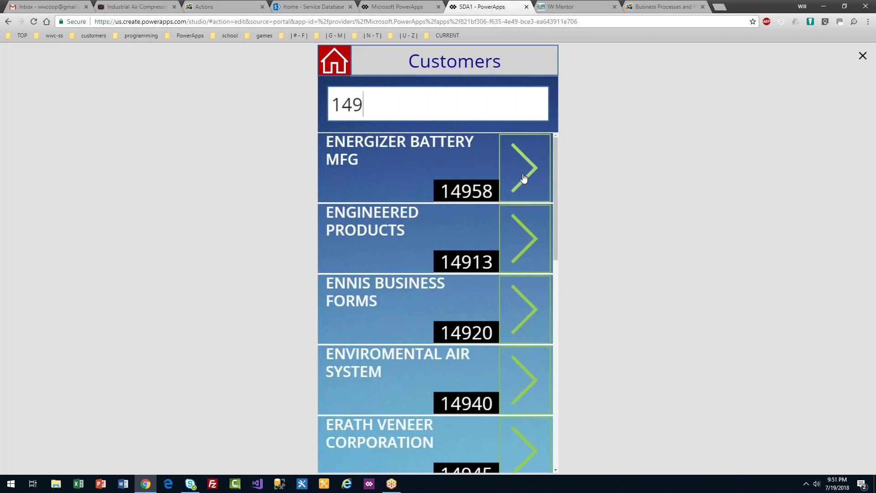
text(9)
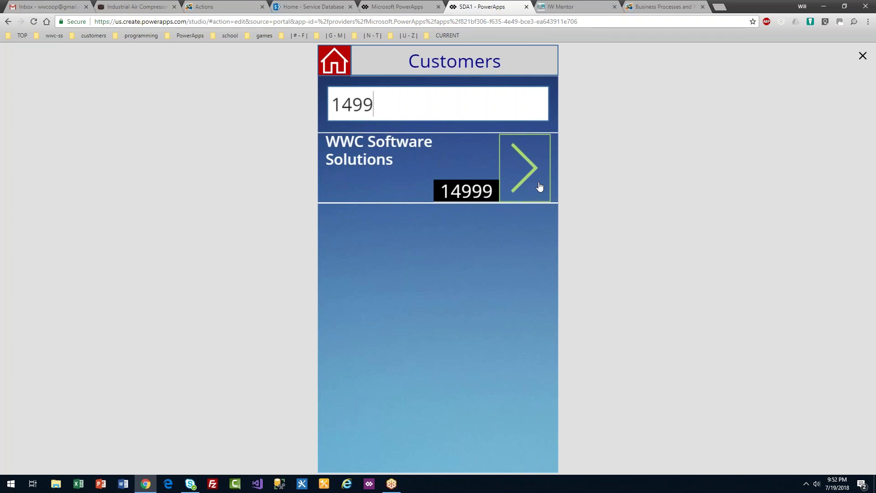
Step: Open the WWC Software Solutions location summary and start editing the first work order listed, dated 5/30/2018
click(540, 187)
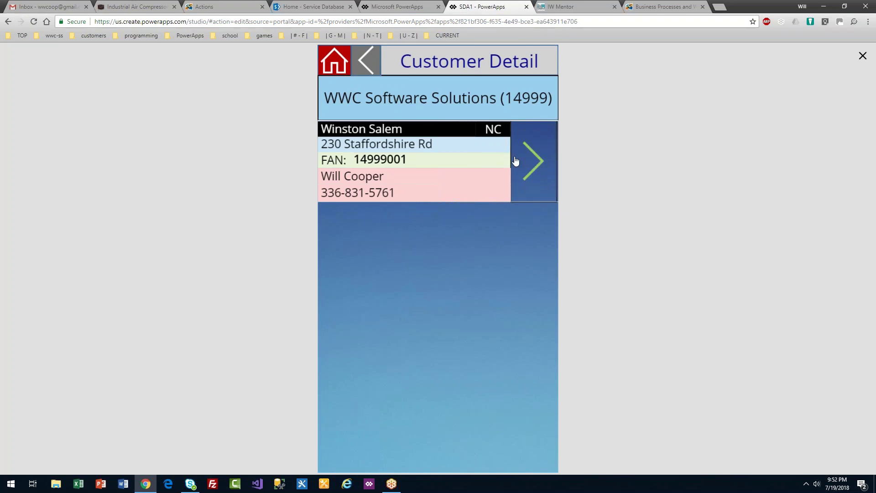
click(535, 176)
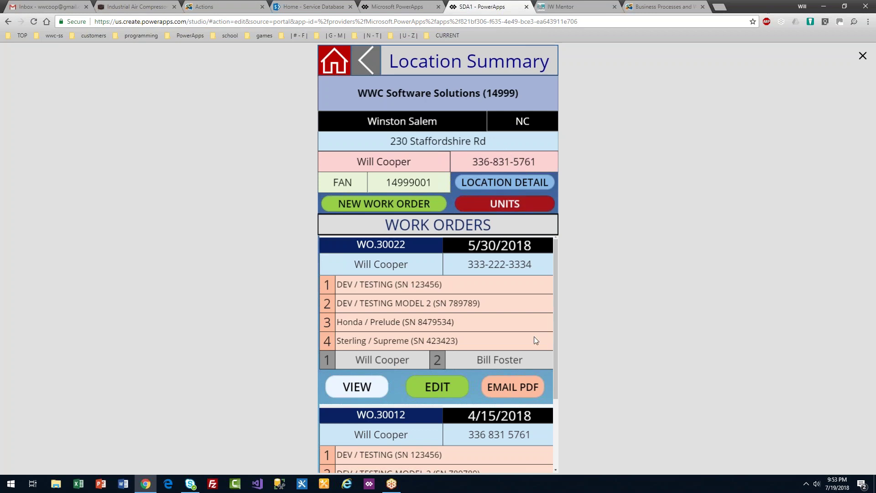
mouse_move(557, 256)
mouse_down()
mouse_move(563, 345)
mouse_move(557, 245)
mouse_up()
click(438, 387)
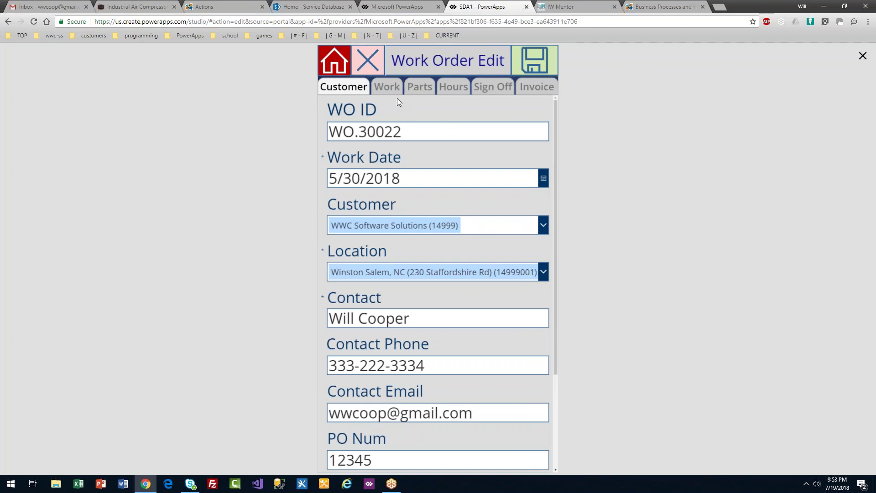
Step: Switch to the SharePoint service database and open the same WWC Software Solutions work order in its edit form for comparison
click(312, 6)
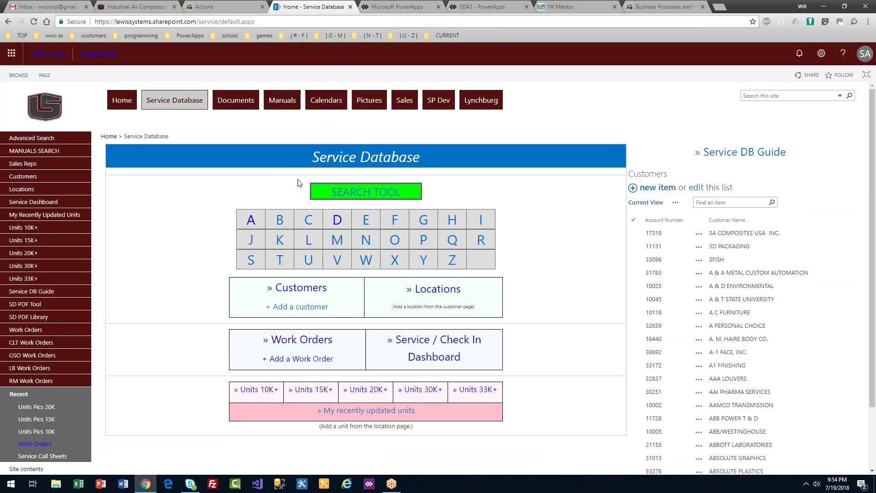
click(33, 331)
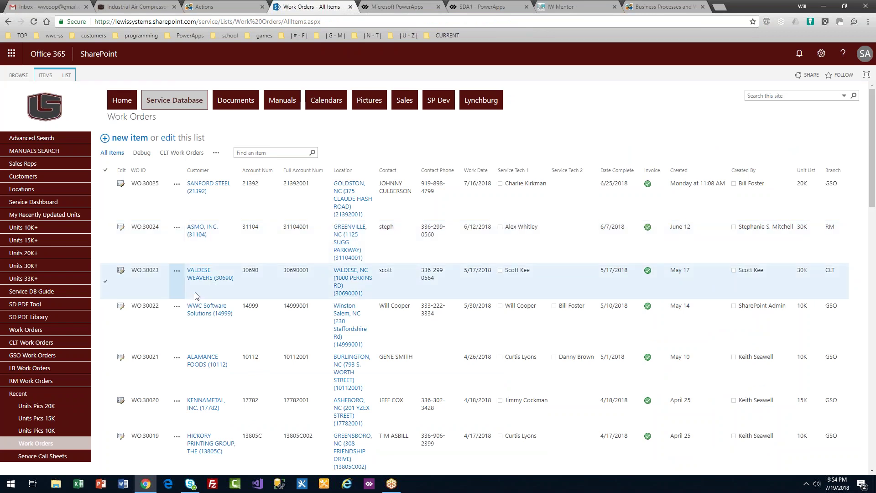
click(122, 309)
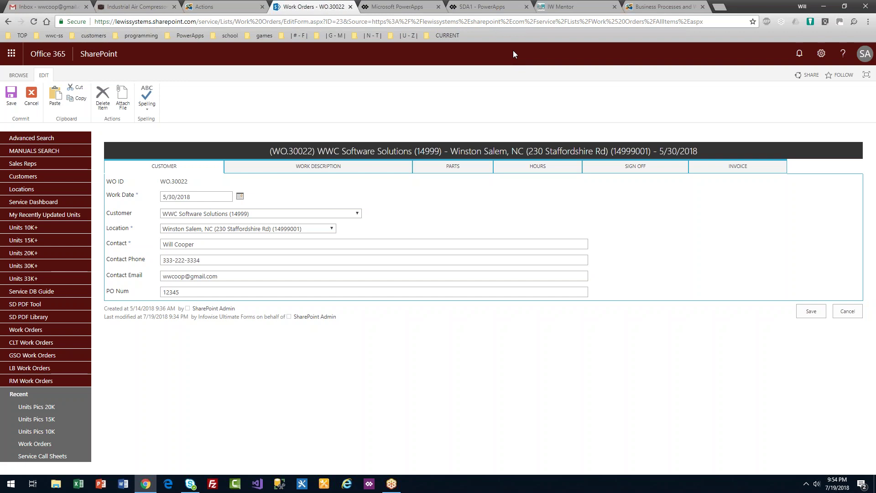
Step: Return to the PowerApps preview, set the work order's Work Date to 5/18/2018, and save it
click(485, 10)
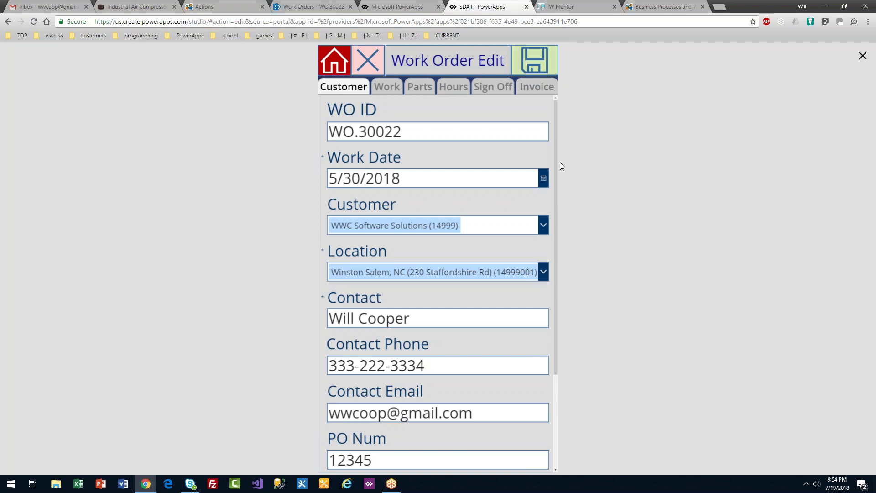
click(543, 181)
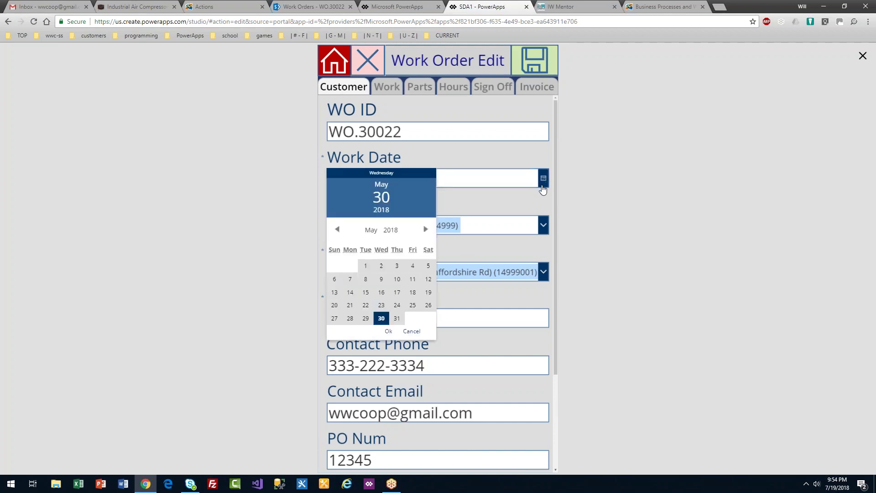
click(413, 293)
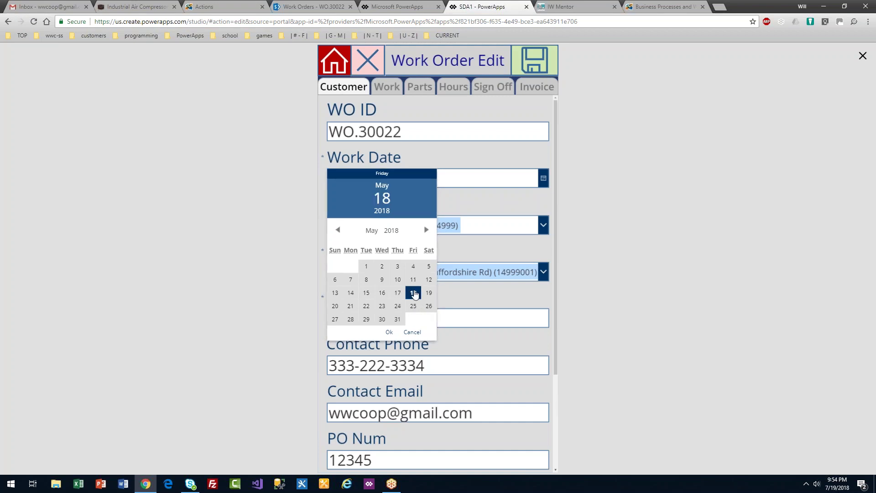
click(389, 332)
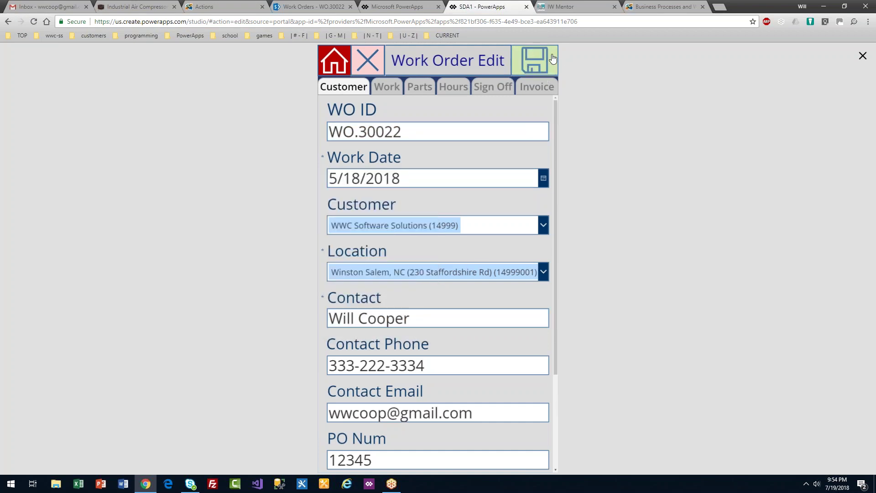
click(531, 61)
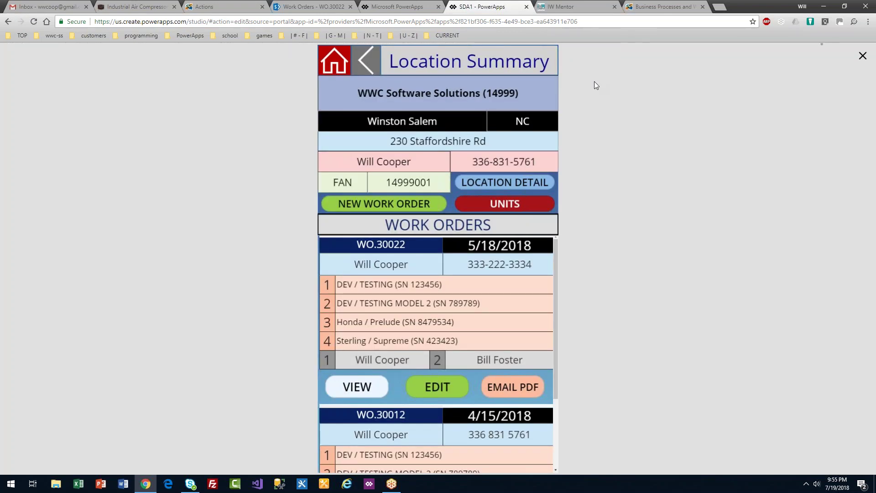
Step: Switch to SharePoint, cancel the open edit form, and check the WWC Software Solutions work order's date in the Work Orders list
click(306, 7)
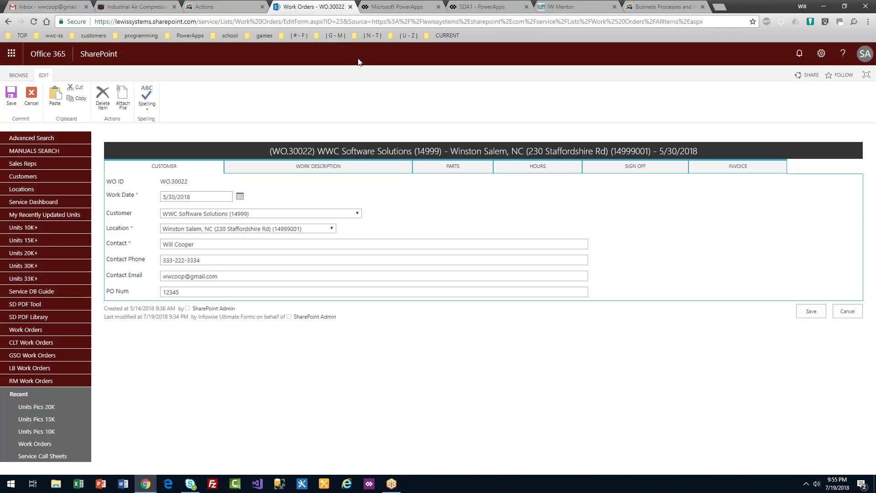
click(850, 312)
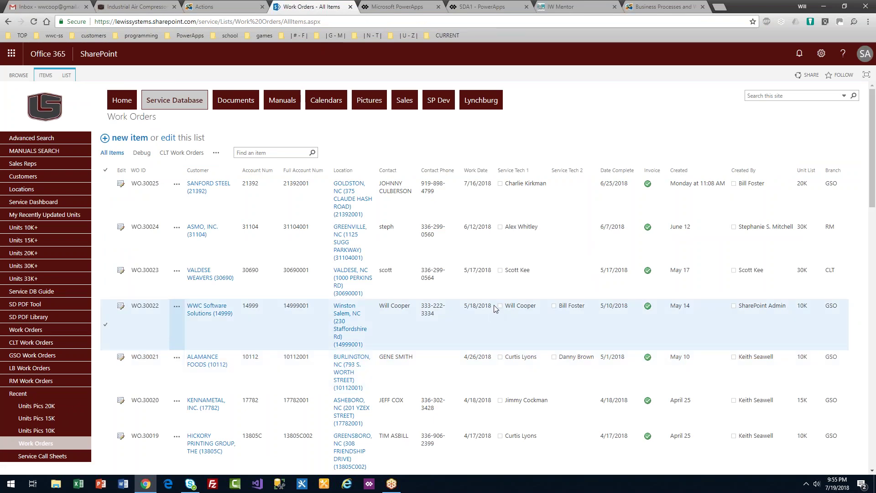
drag(495, 309, 462, 305)
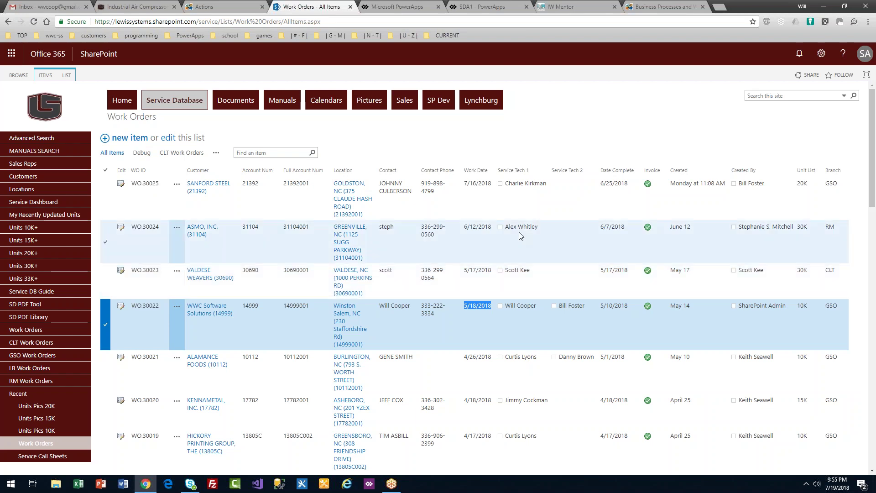
Step: Return to the PowerApps preview, request the PDF email for the 5/18/2018 work order, and dismiss the confirmation
click(481, 7)
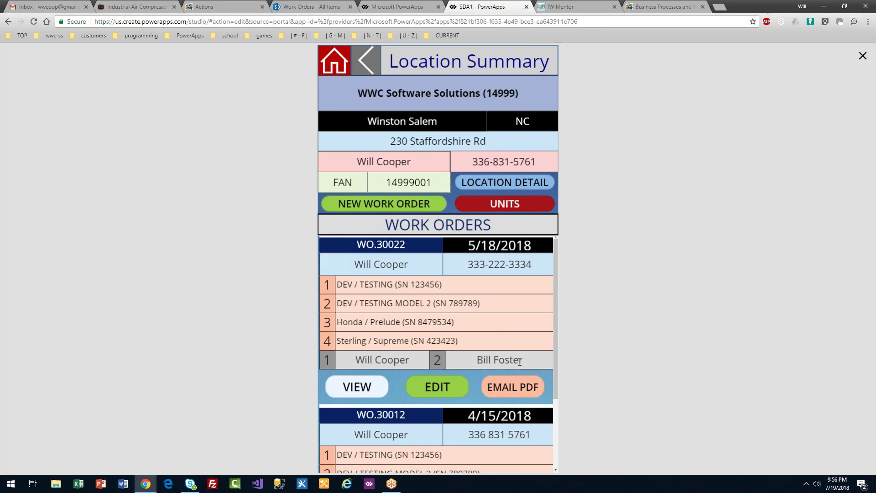
click(517, 388)
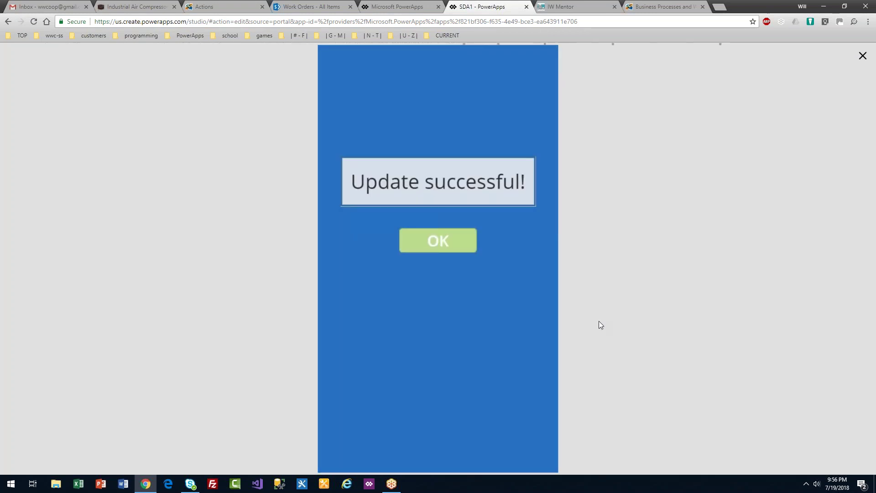
click(448, 248)
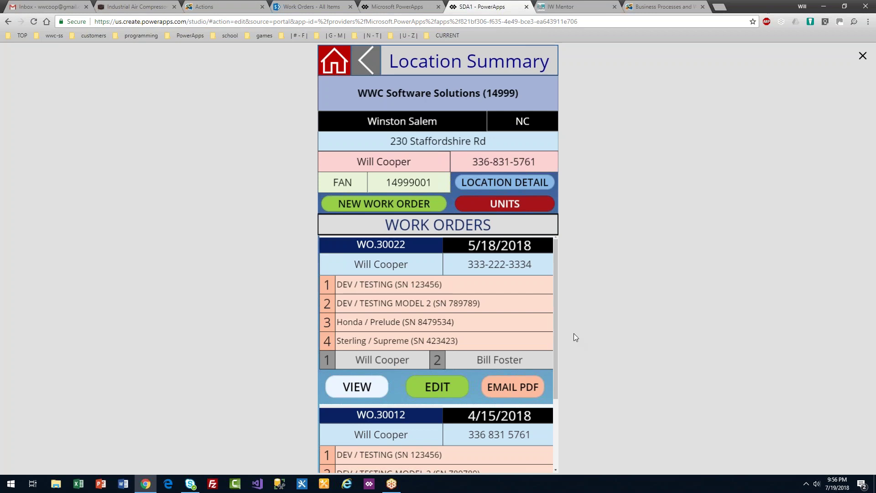
Step: Open the Email WO PDF action in the Work Orders Actions configuration and examine its general settings and conditions
click(227, 8)
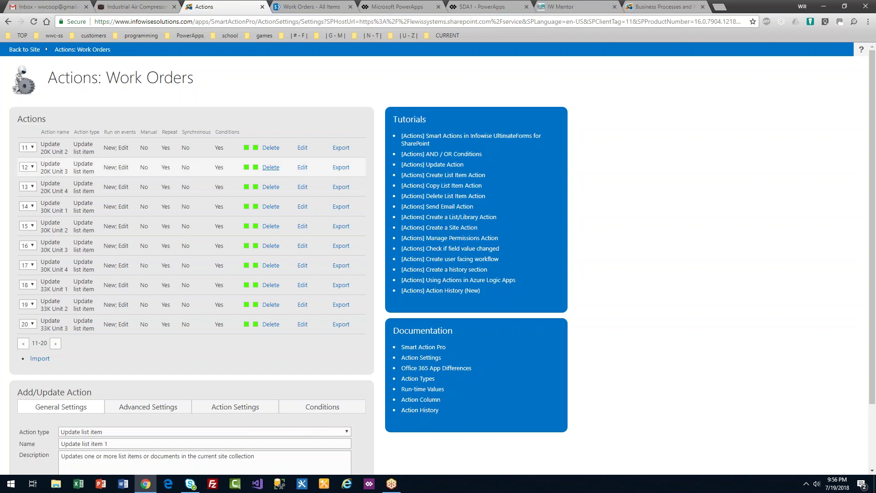
click(56, 343)
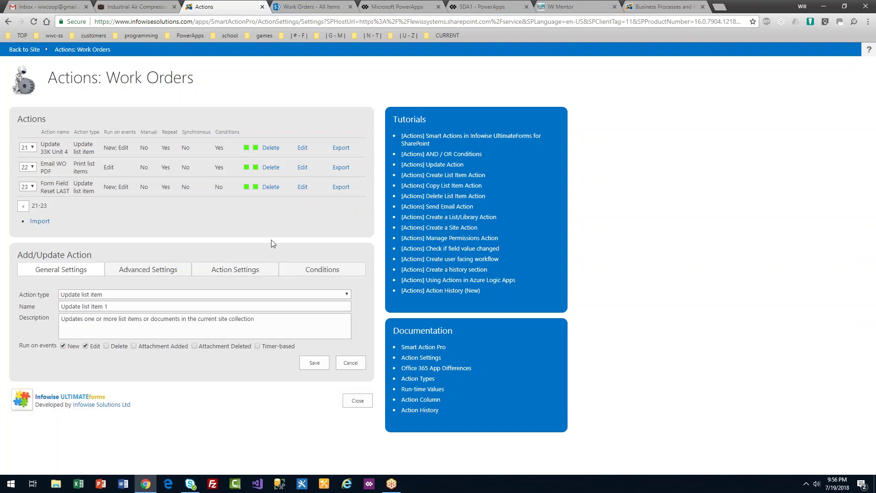
click(303, 167)
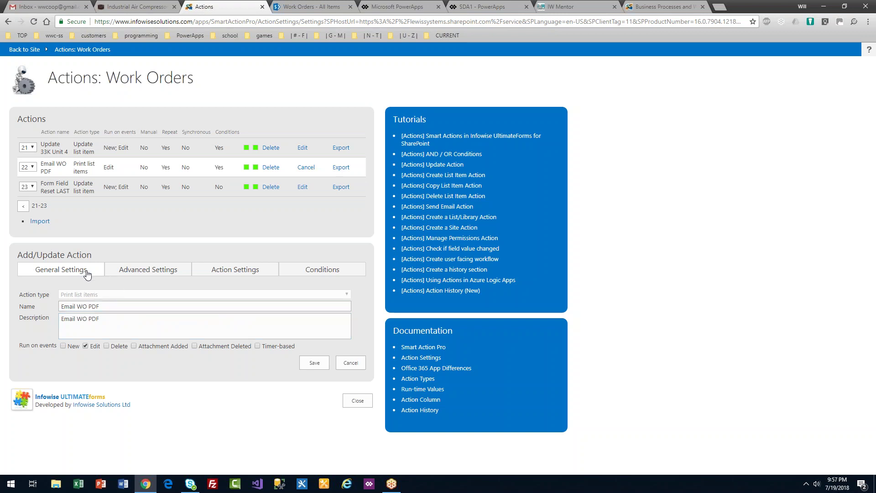
drag(115, 306, 33, 303)
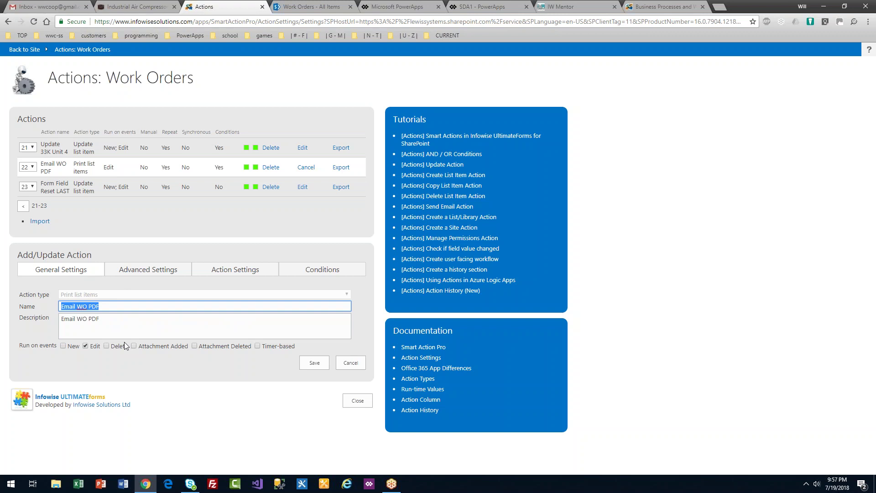
click(308, 271)
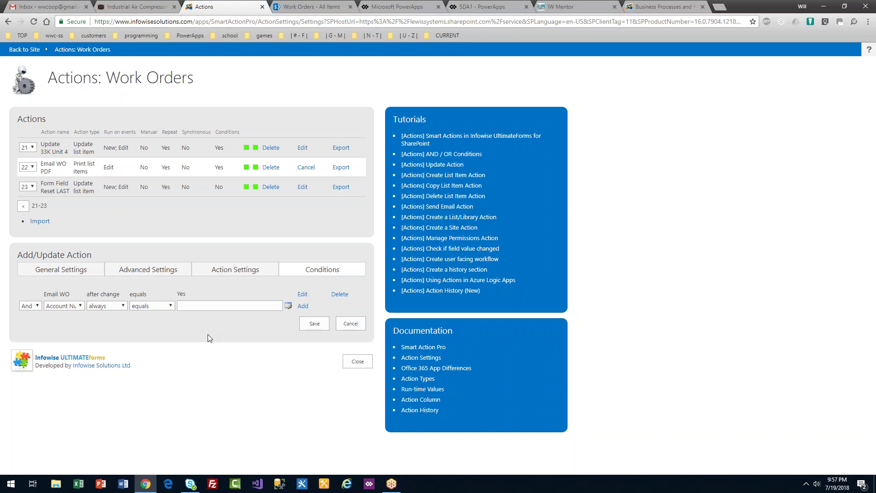
drag(193, 299, 84, 294)
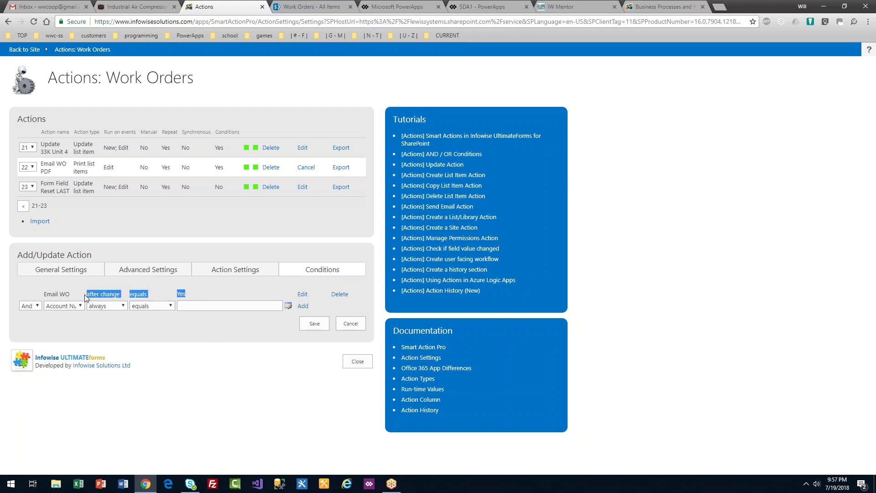
click(163, 325)
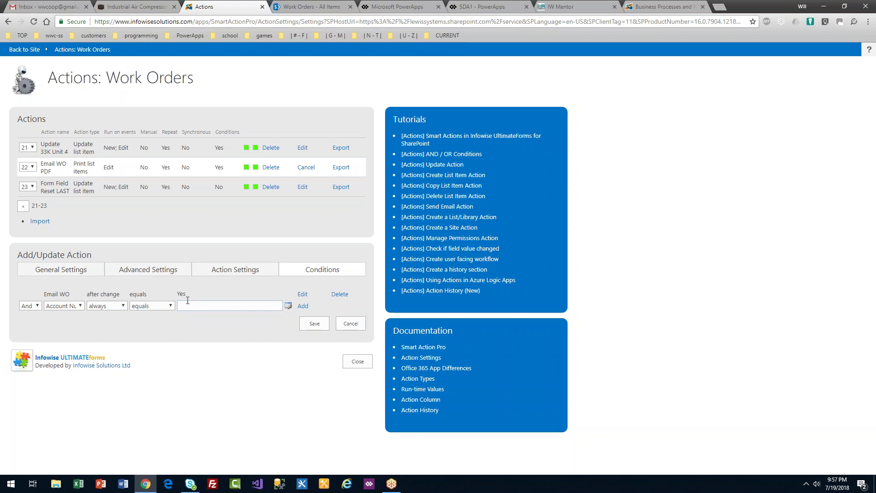
Step: Examine the Email WO PDF action's template, PDF export and e-mail settings, and close the Work Orders actions configuration
click(214, 274)
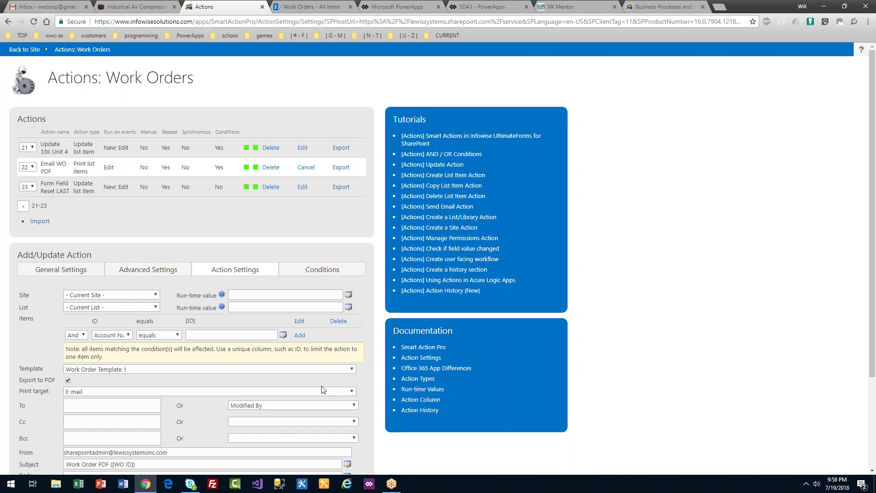
drag(873, 258, 858, 308)
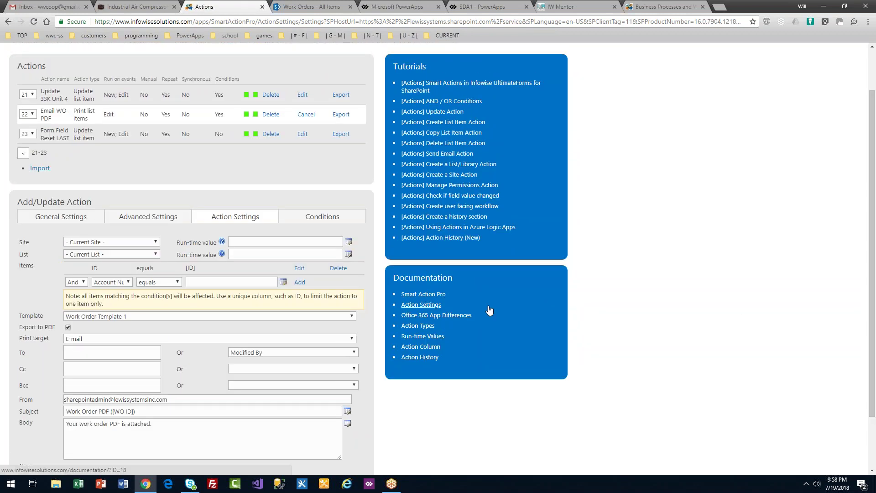
scroll(859, 324, down, 2)
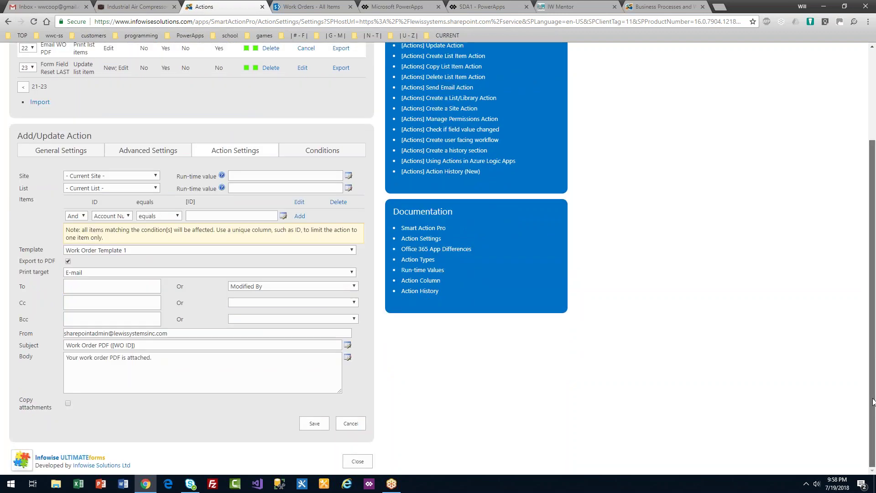
click(358, 461)
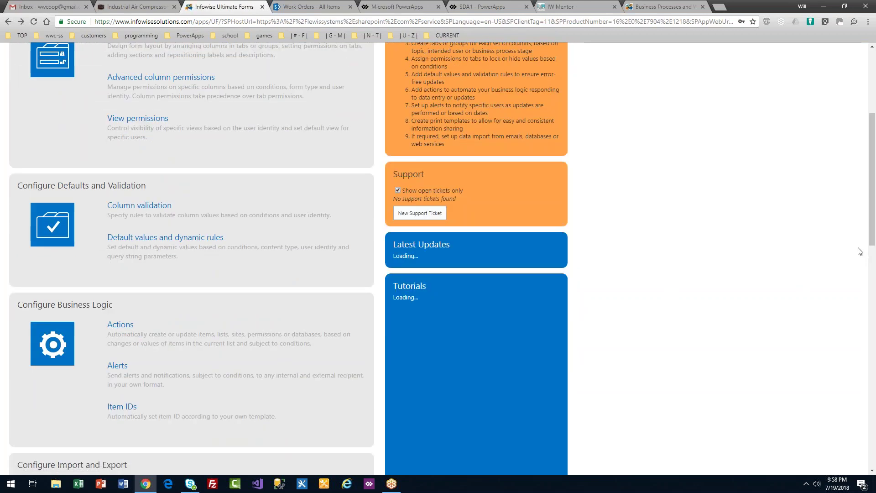
Step: Examine Work Order Template 1 in the Work Orders print and export settings, cancel editing it, and return to the site
scroll(873, 246, down, 1)
drag(872, 246, 429, 318)
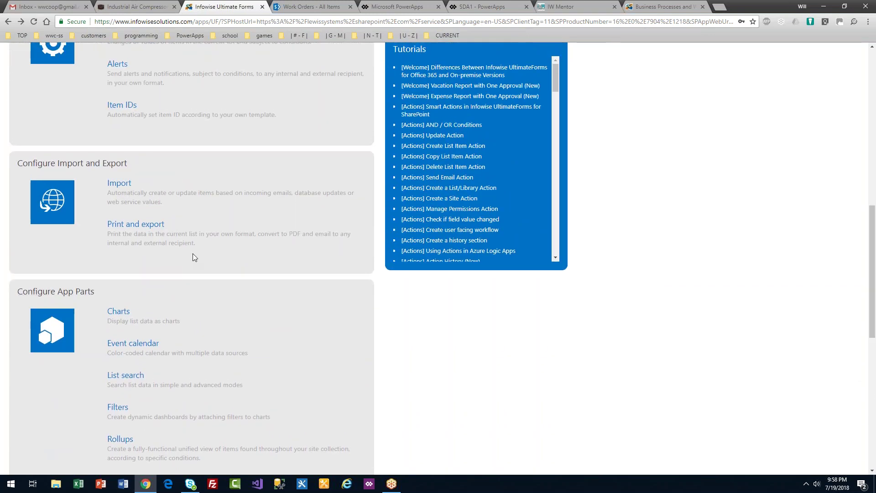
click(155, 225)
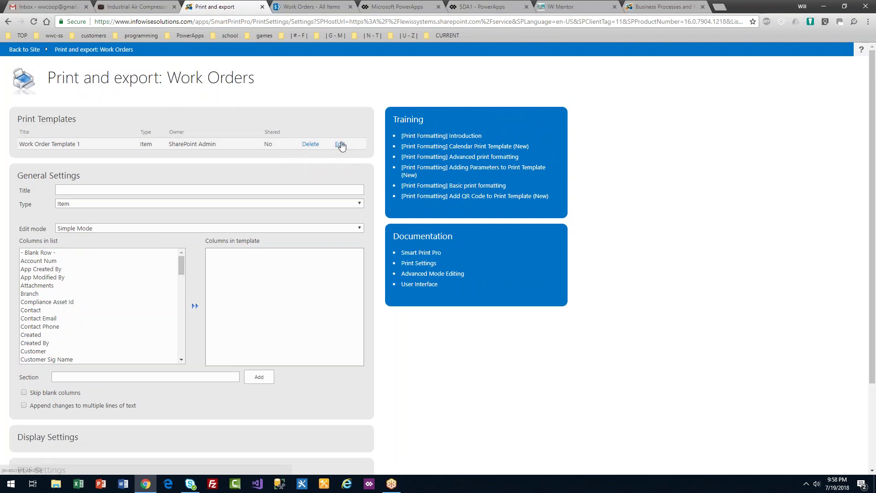
click(340, 144)
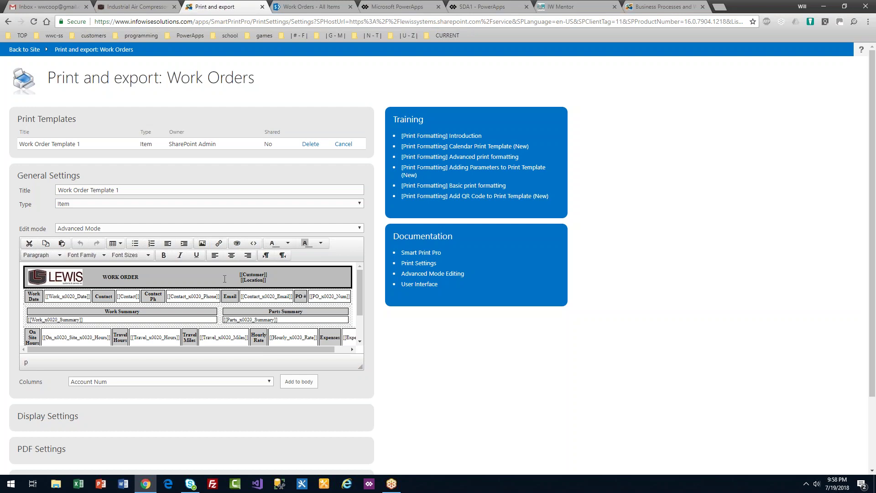
click(344, 144)
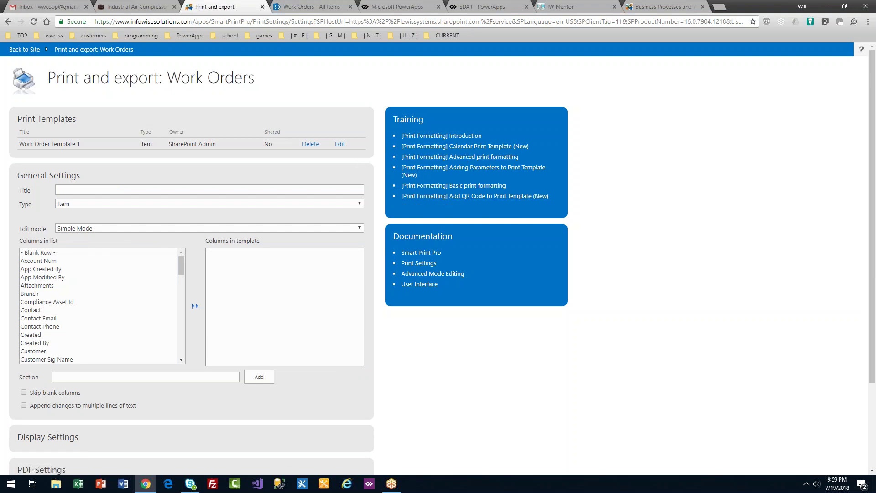
click(24, 49)
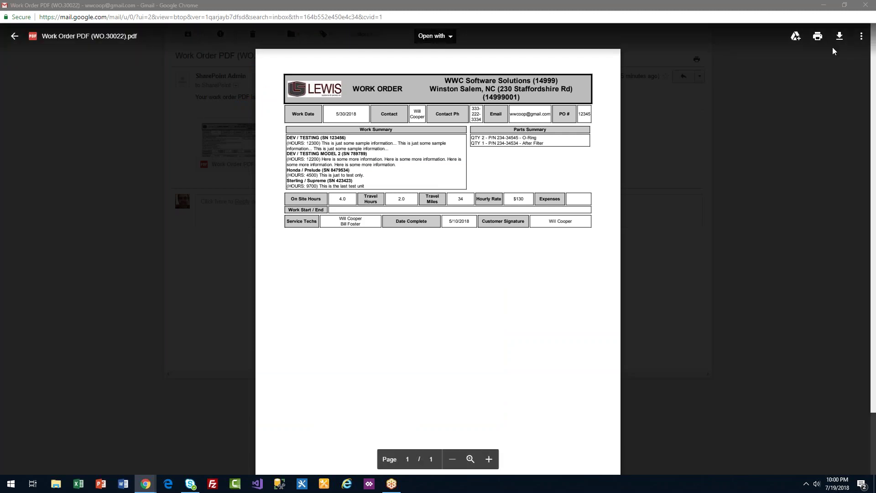
Step: Close the emailed work order PDF, and exit the PowerApps preview to compare the Location Summary screen with the SharePoint Work Orders list
click(866, 5)
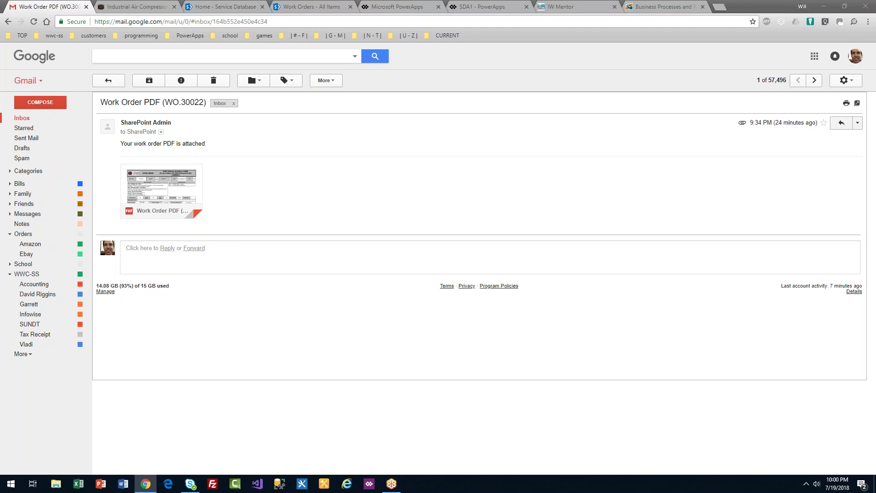
click(132, 6)
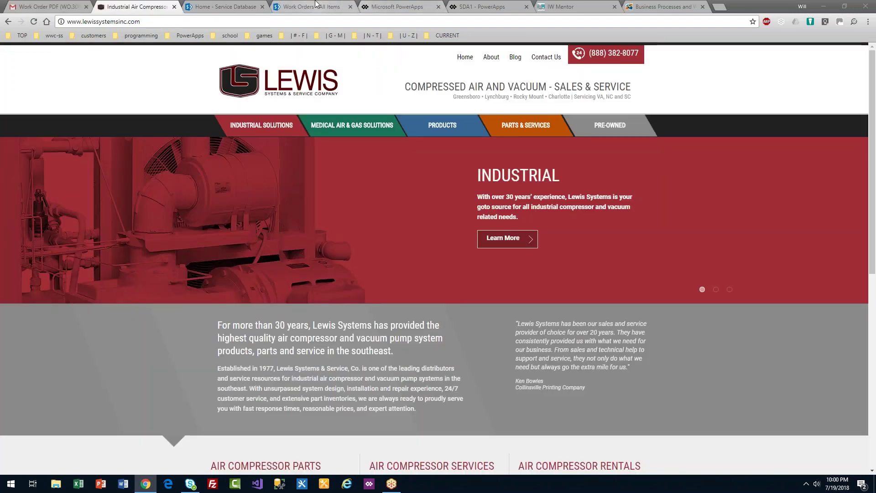
click(310, 6)
click(472, 7)
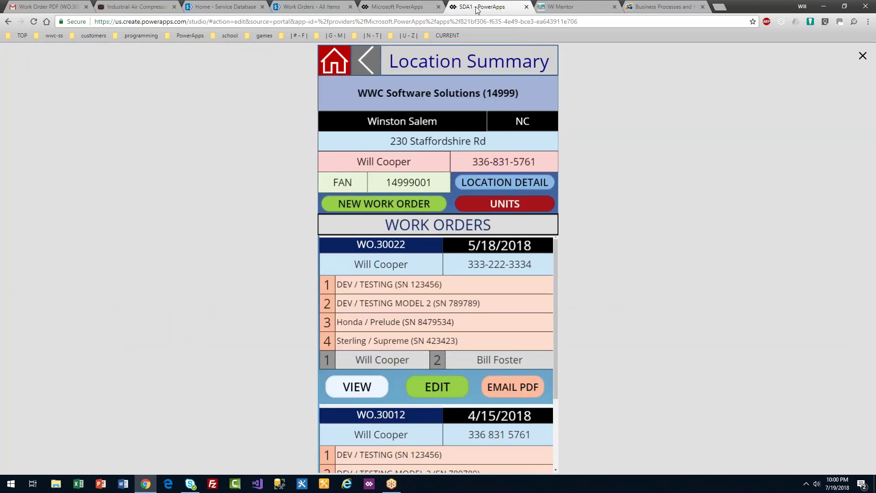
click(863, 55)
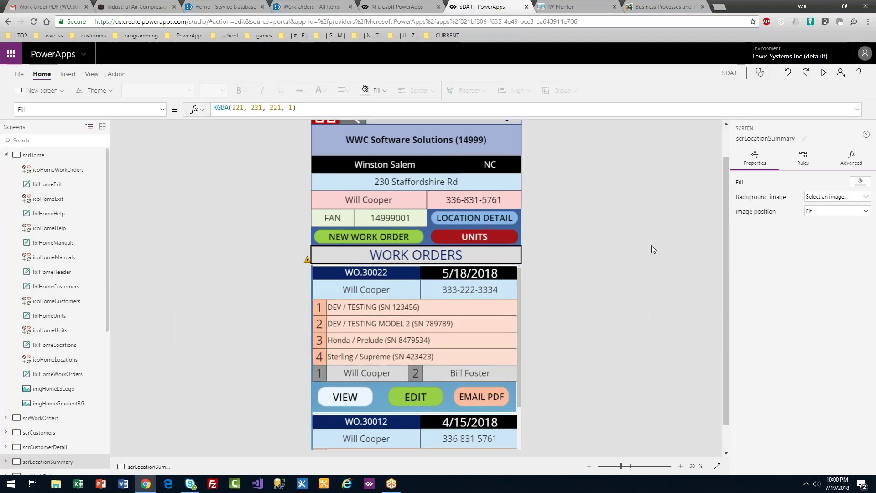
drag(727, 255, 727, 219)
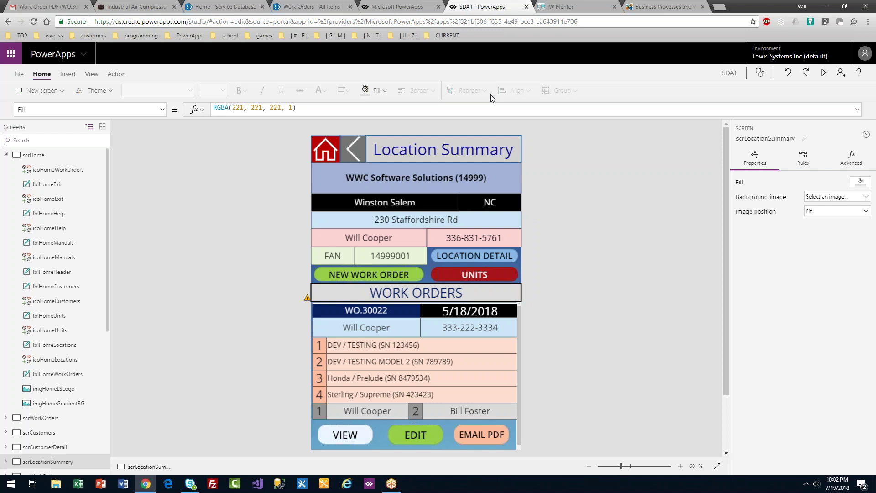
click(317, 4)
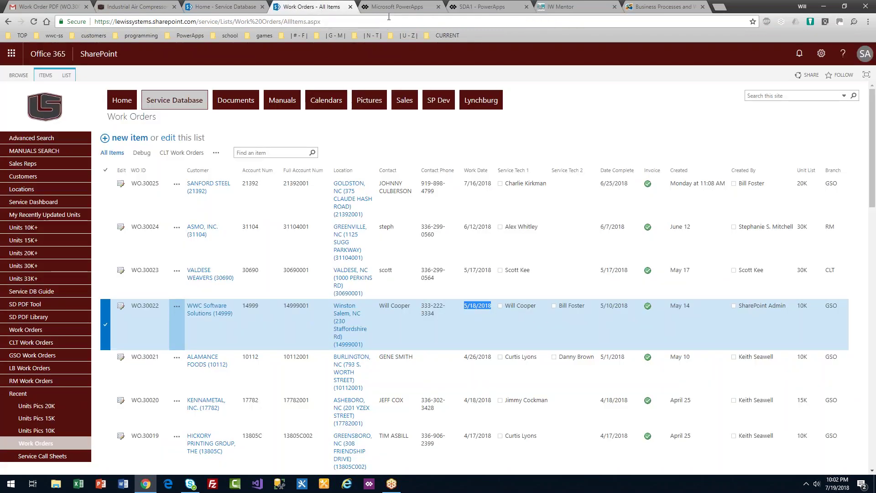
Step: Switch to the Infowise website and review the Ultimate Forms instructor-led training offerings and their section outlines
click(664, 9)
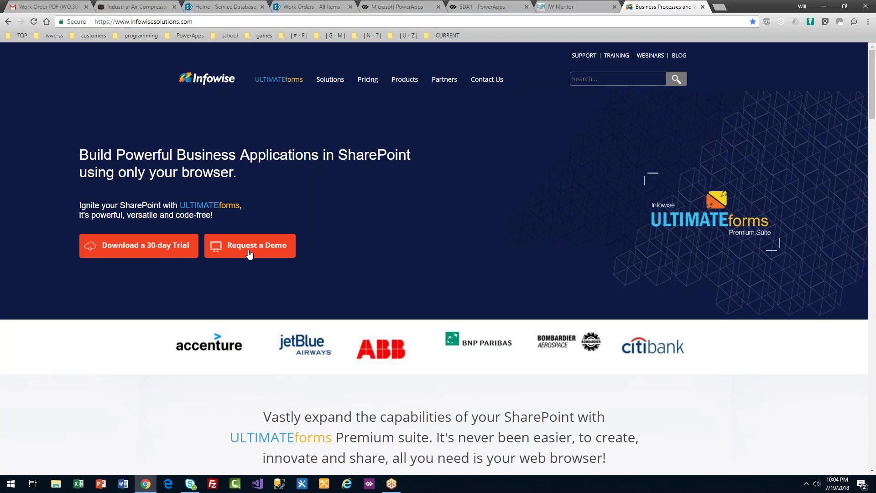
mouse_move(617, 56)
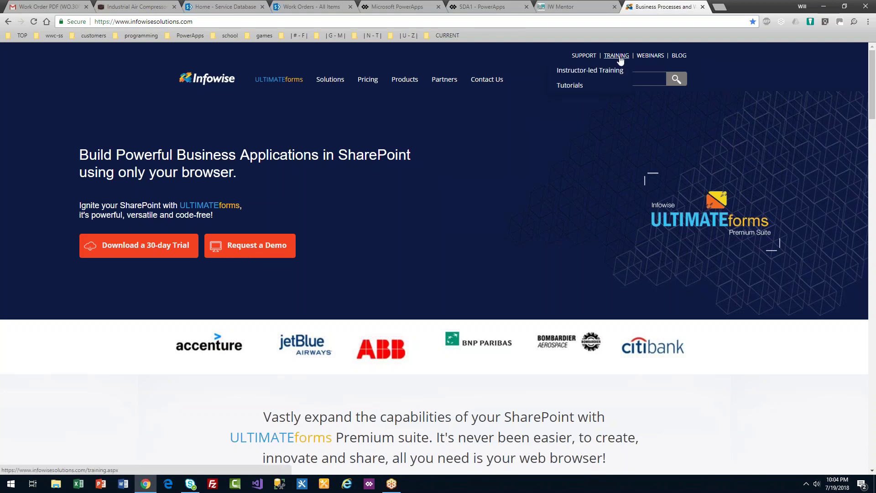
click(576, 72)
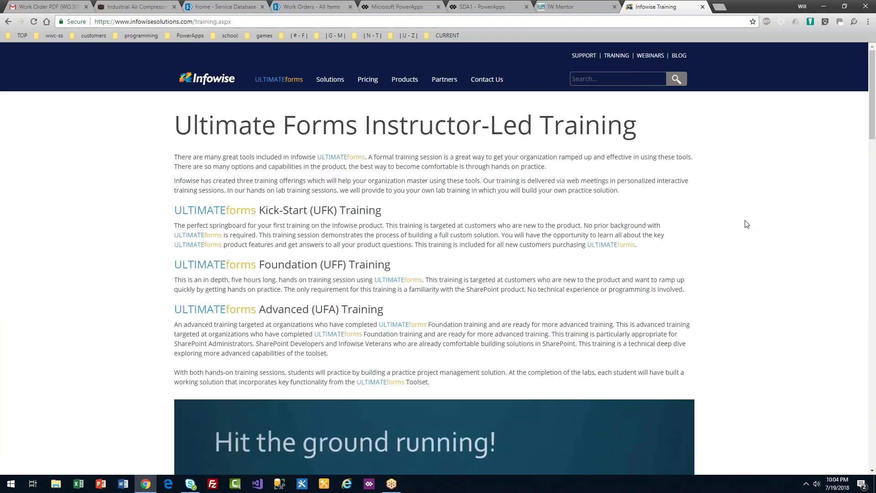
scroll(872, 113, down, 10)
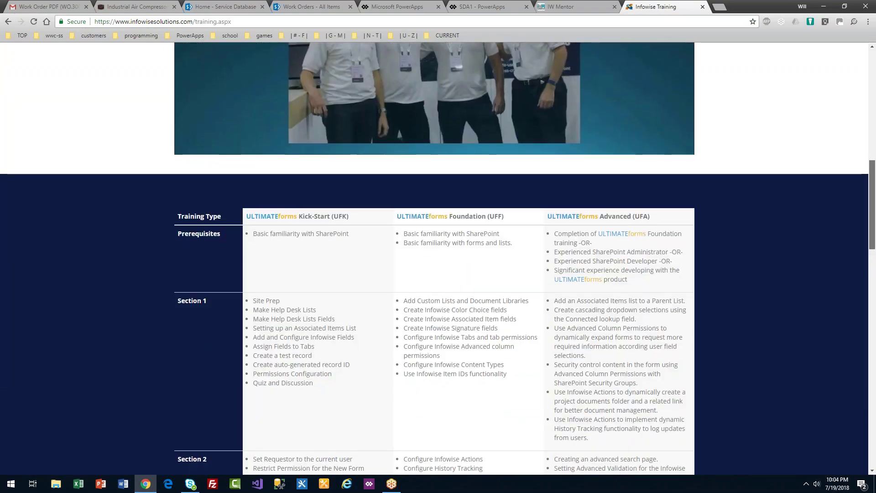
drag(873, 222, 853, 110)
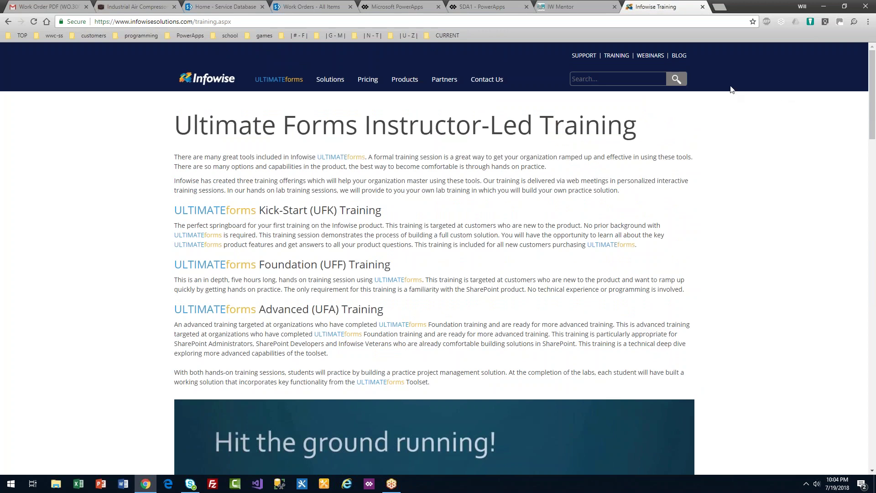
Step: Browse the Infowise tutorials and open the AND / OR Conditions tutorial under Actions
mouse_move(617, 60)
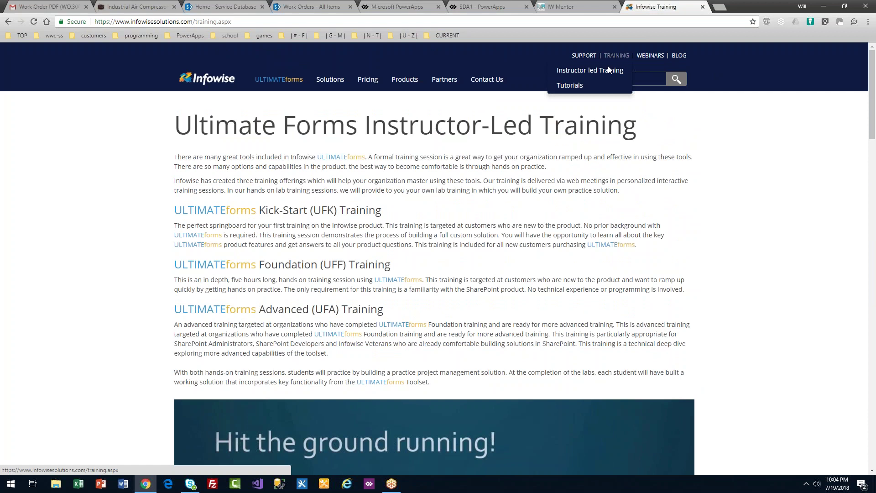
click(576, 86)
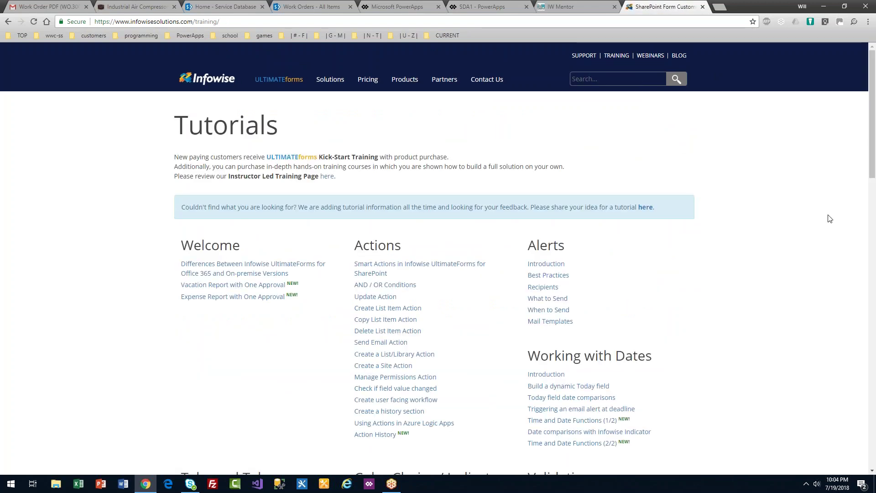
drag(872, 147, 869, 151)
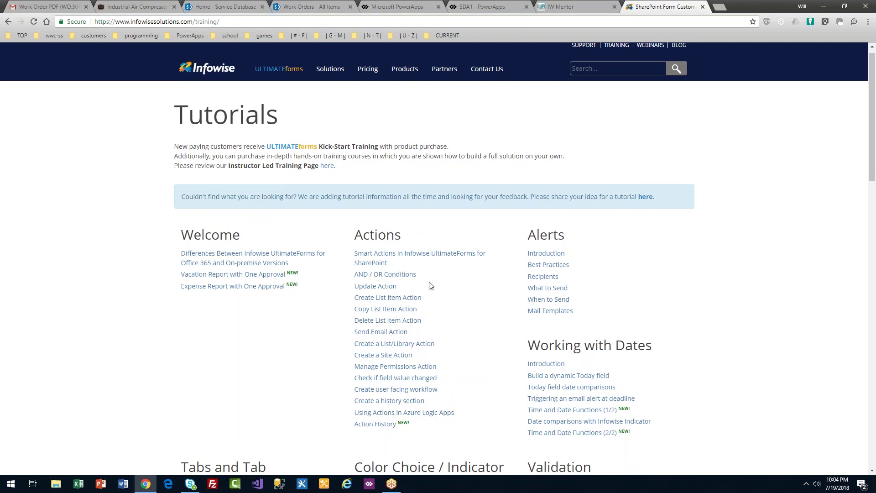
click(410, 276)
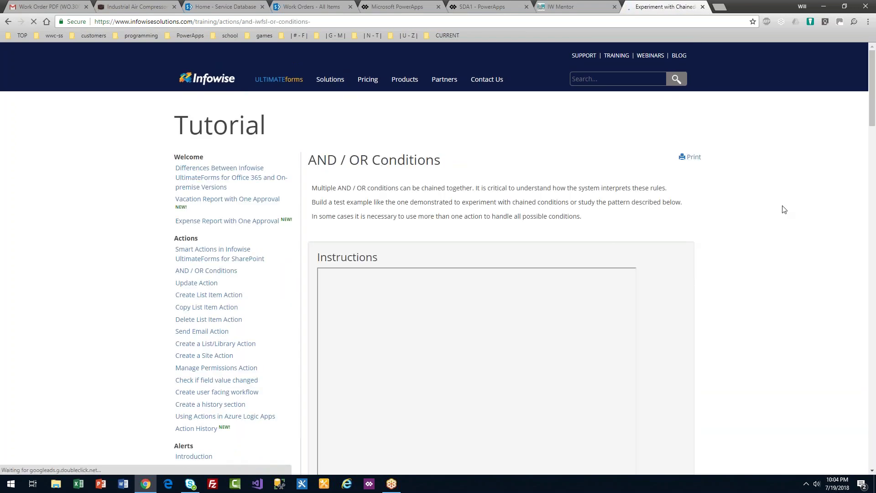
mouse_move(872, 106)
mouse_down()
mouse_move(872, 160)
mouse_move(872, 104)
mouse_up()
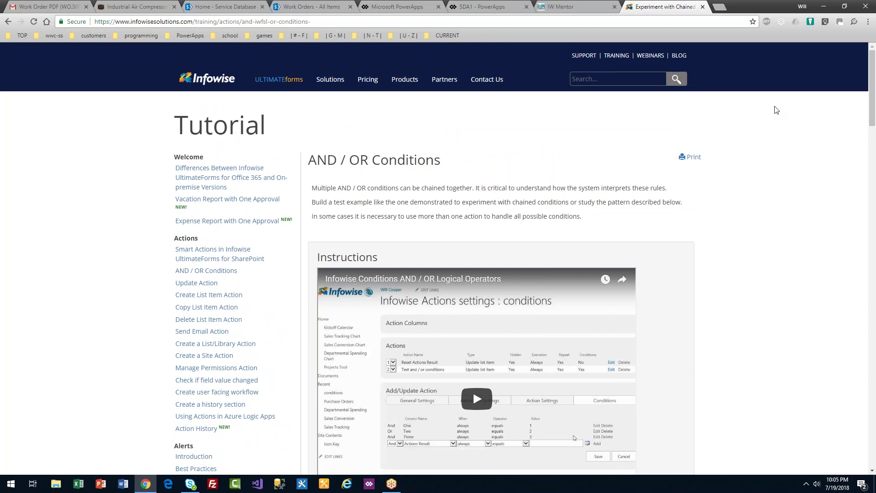
Step: View the Infowise webinars list and blog, and return to the site's home page
click(650, 57)
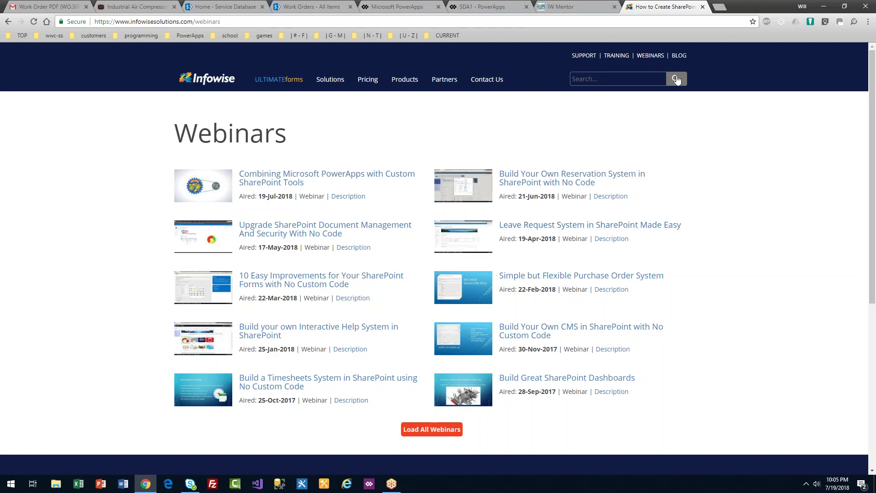
click(679, 55)
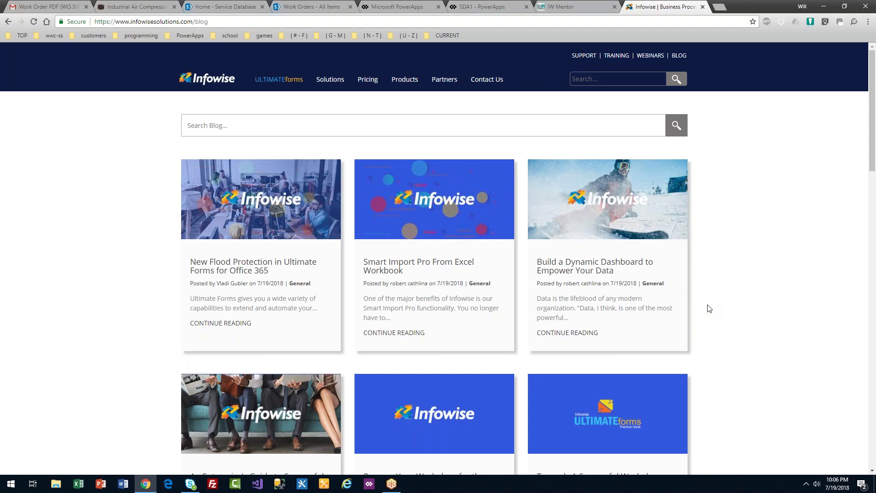
click(216, 81)
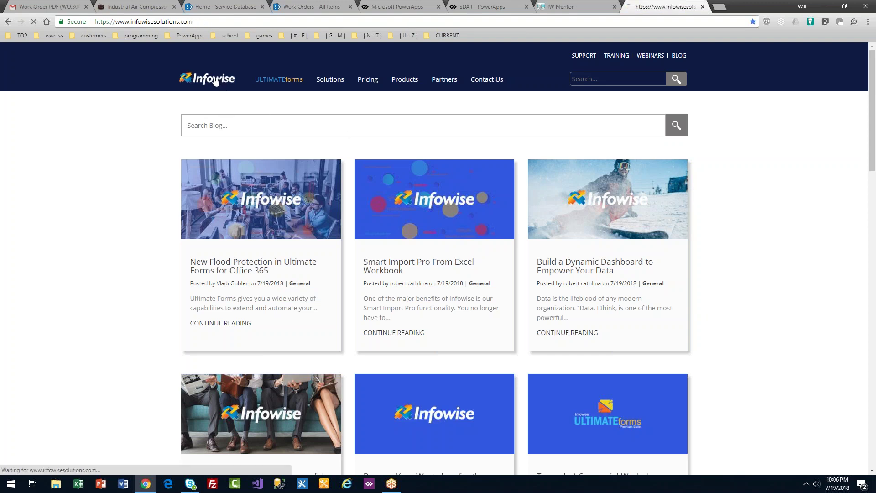